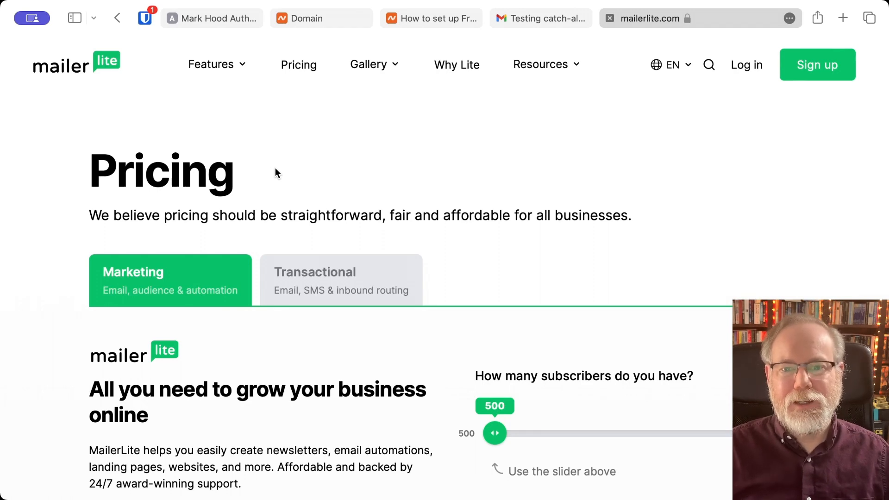
scroll(282, 163, down, 1)
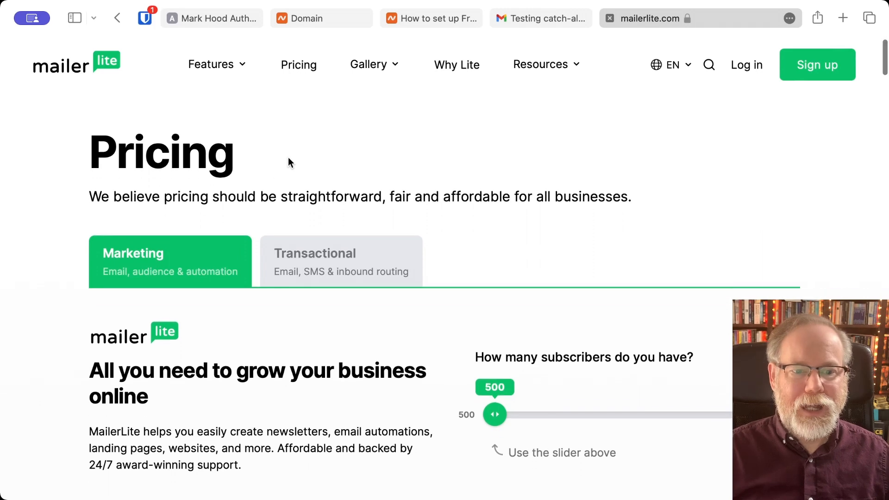
scroll(273, 226, up, 1)
scroll(273, 225, down, 2)
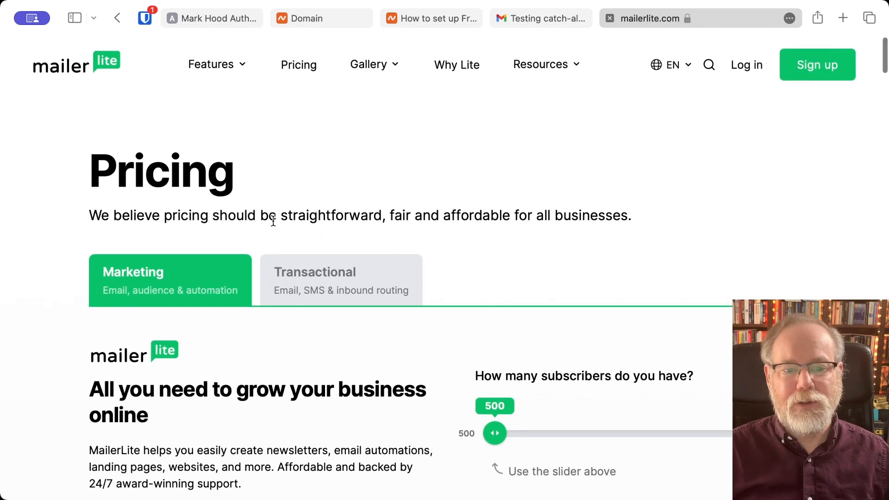
scroll(274, 226, down, 10)
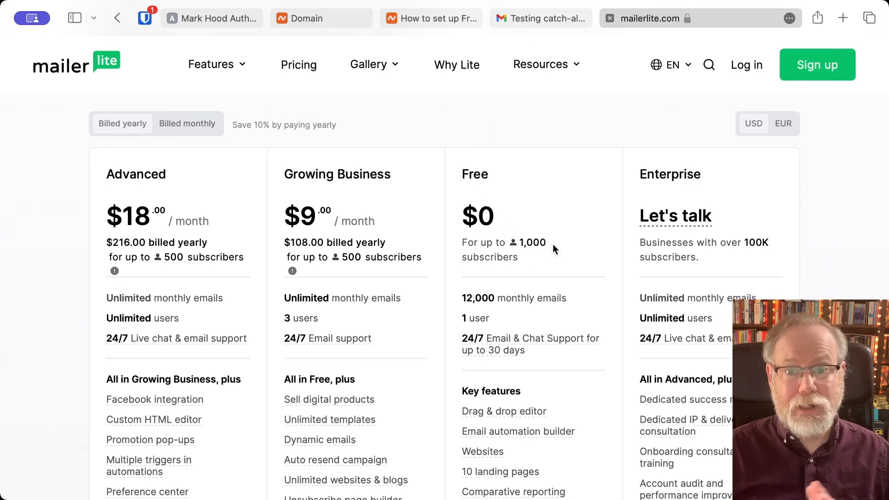
scroll(516, 257, down, 3)
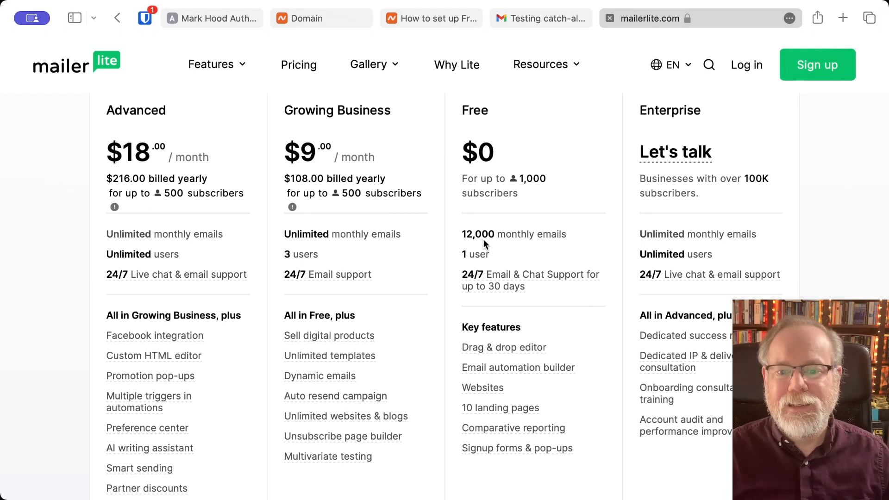
scroll(484, 239, down, 2)
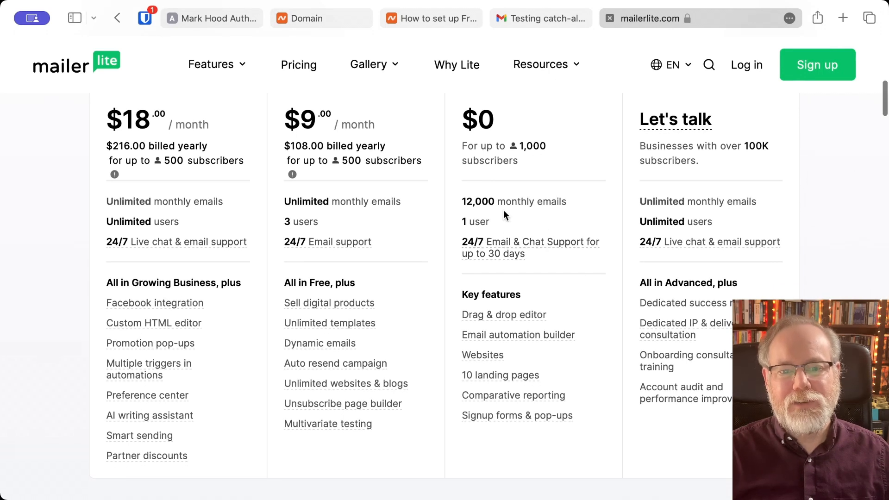
scroll(504, 212, up, 3)
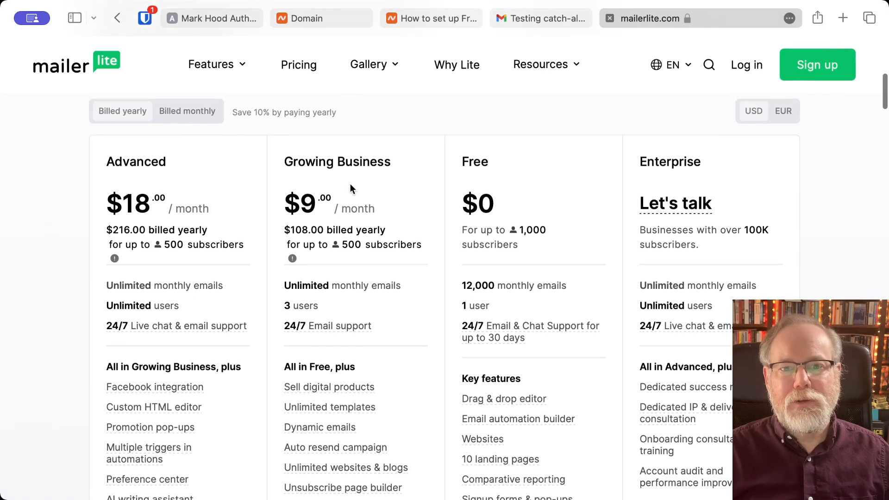
scroll(350, 183, up, 1)
scroll(335, 230, down, 2)
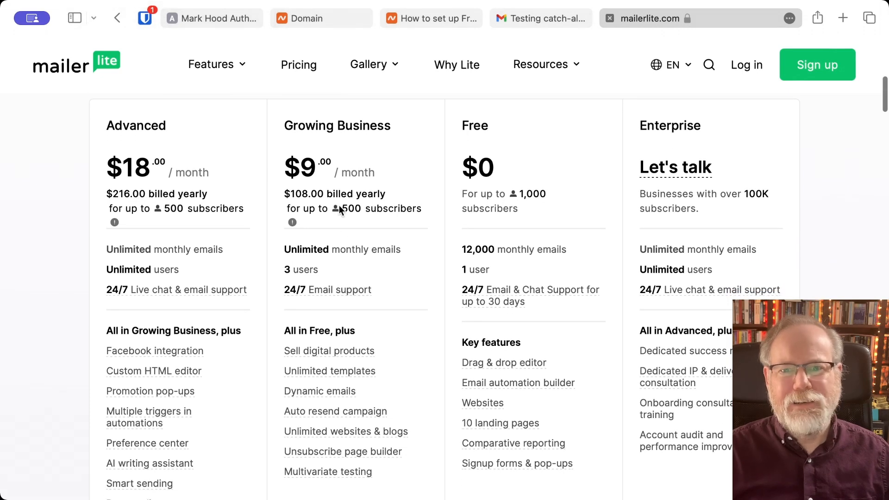
scroll(335, 266, down, 2)
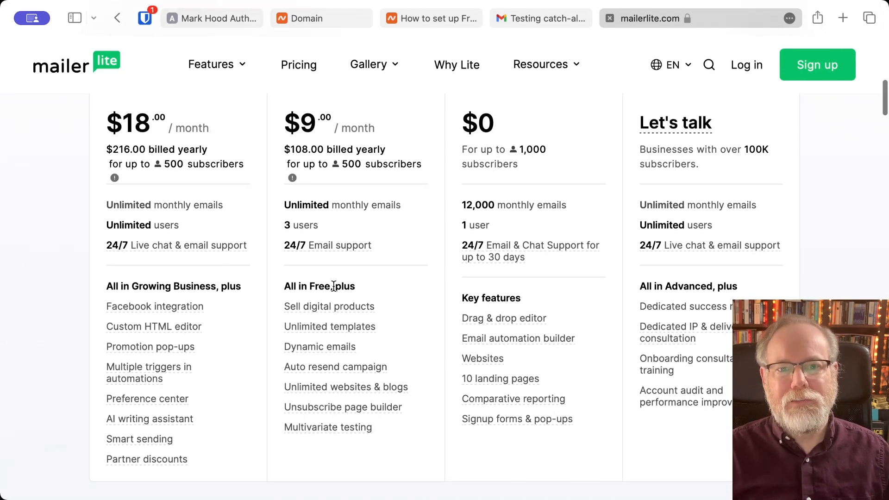
scroll(329, 293, down, 1)
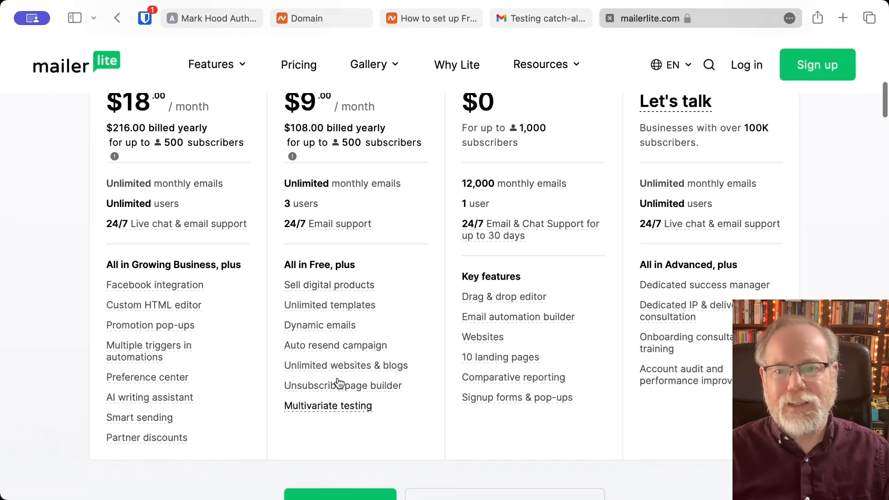
scroll(500, 298, up, 5)
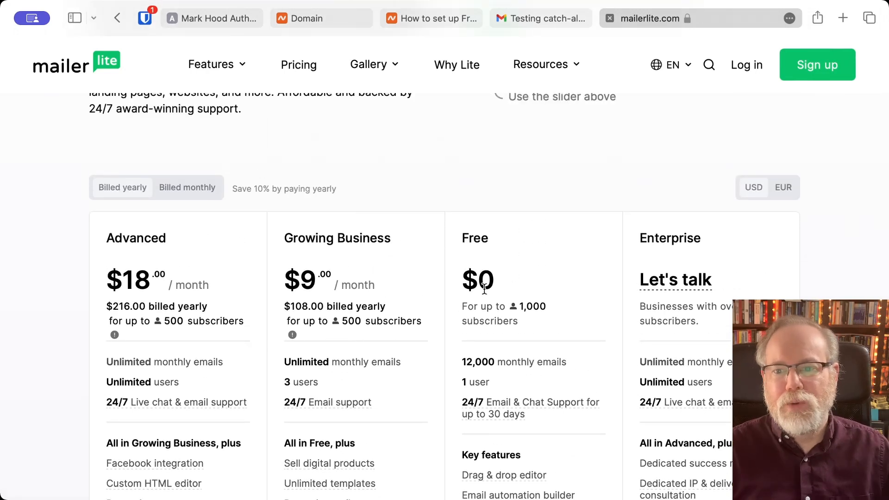
scroll(485, 288, up, 5)
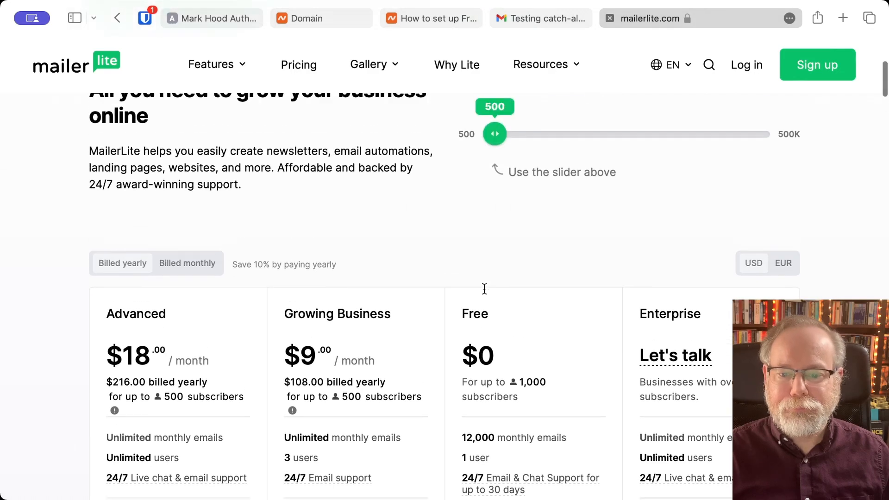
scroll(485, 288, up, 3)
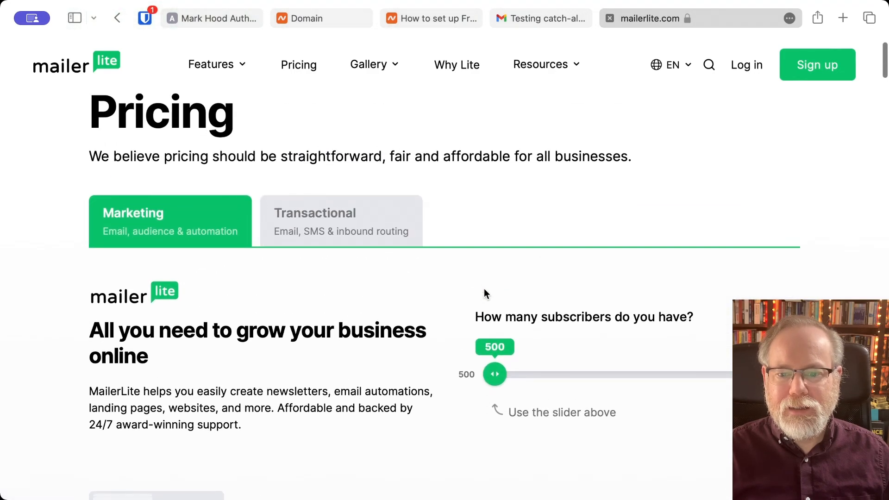
scroll(484, 288, down, 10)
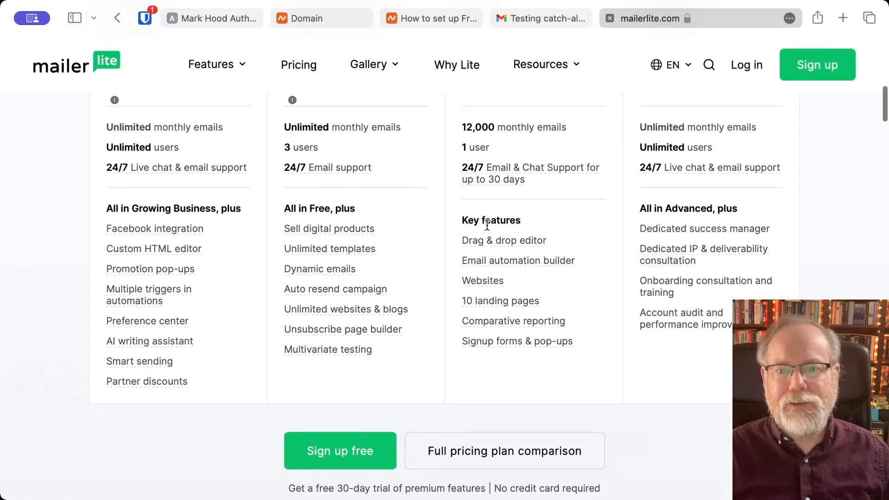
scroll(487, 225, up, 15)
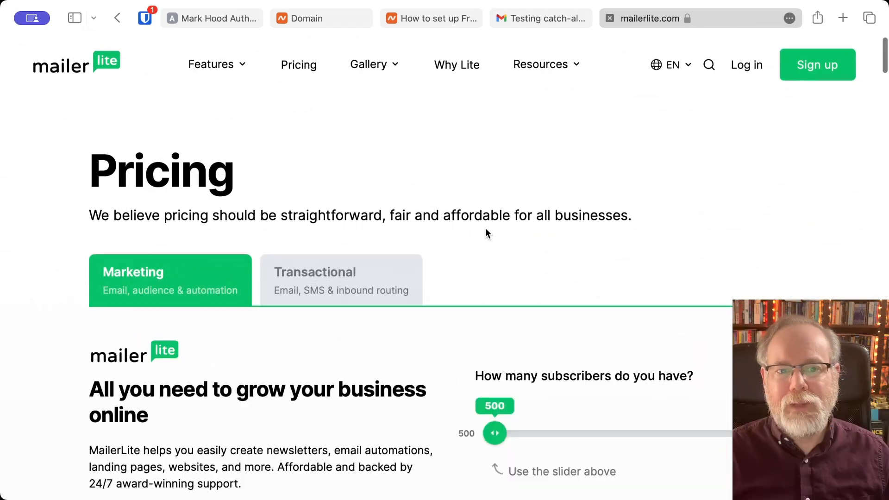
click(204, 14)
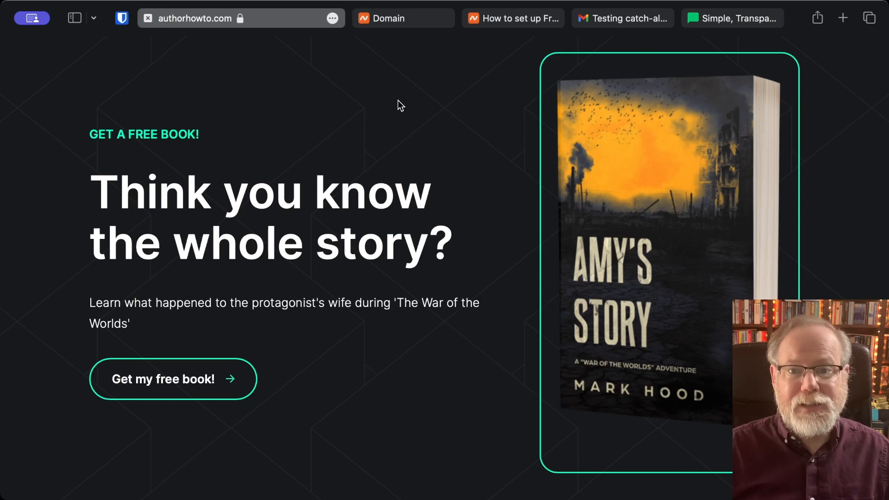
click(715, 17)
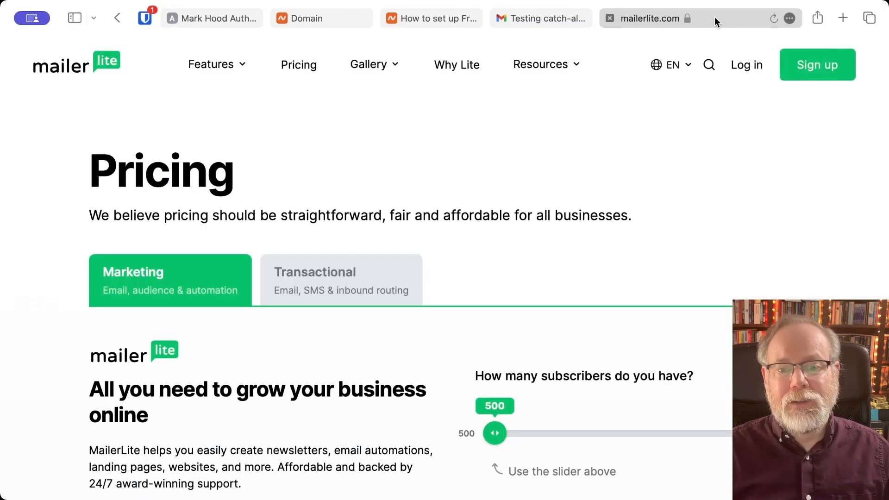
scroll(438, 312, down, 5)
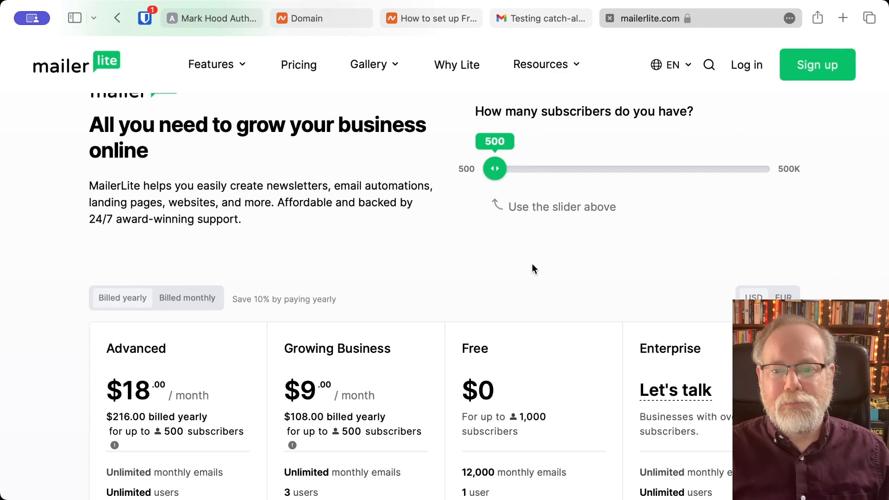
scroll(458, 262, up, 5)
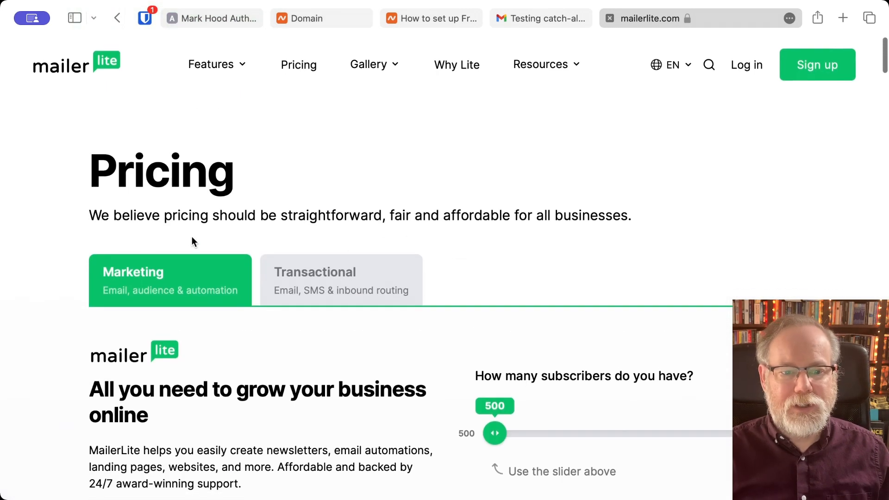
- Start a new MailerLite account, entering 'Author How To' and the account holder's full name
click(816, 73)
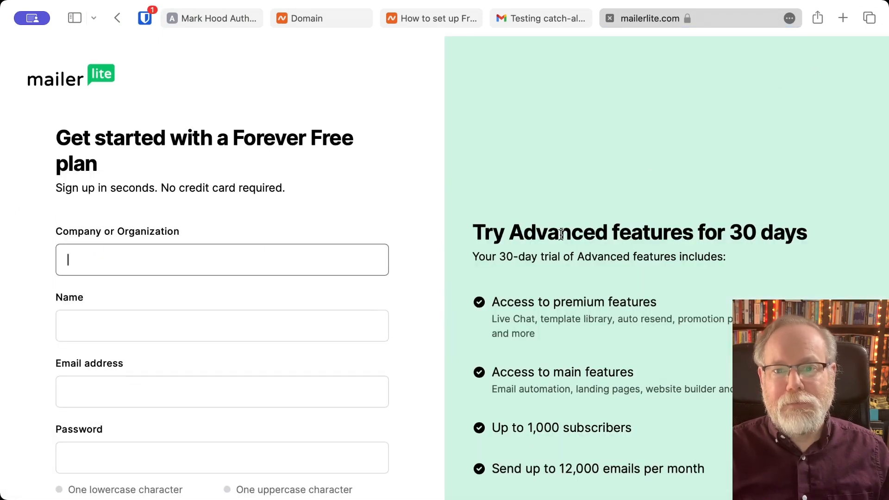
scroll(646, 352, down, 5)
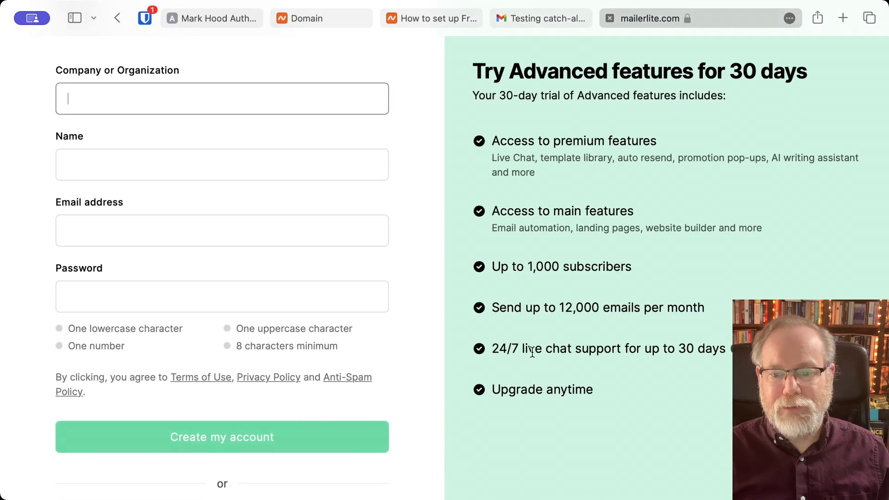
scroll(590, 327, up, 5)
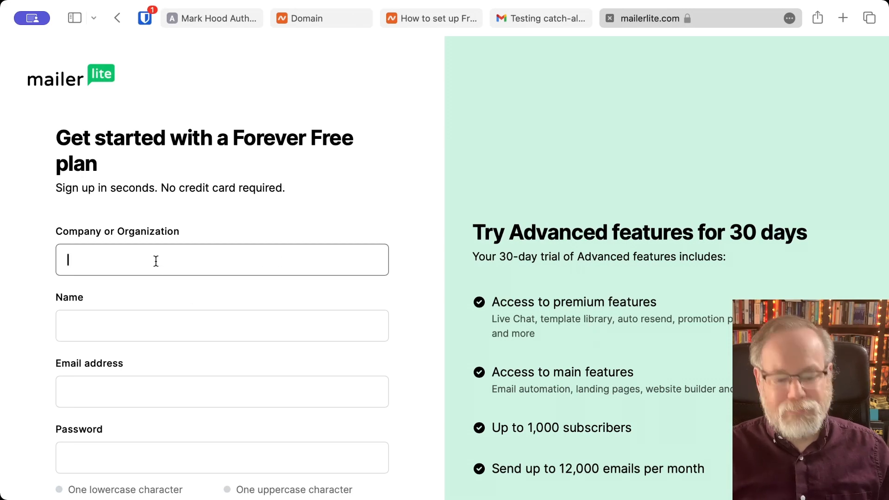
text(Author How )
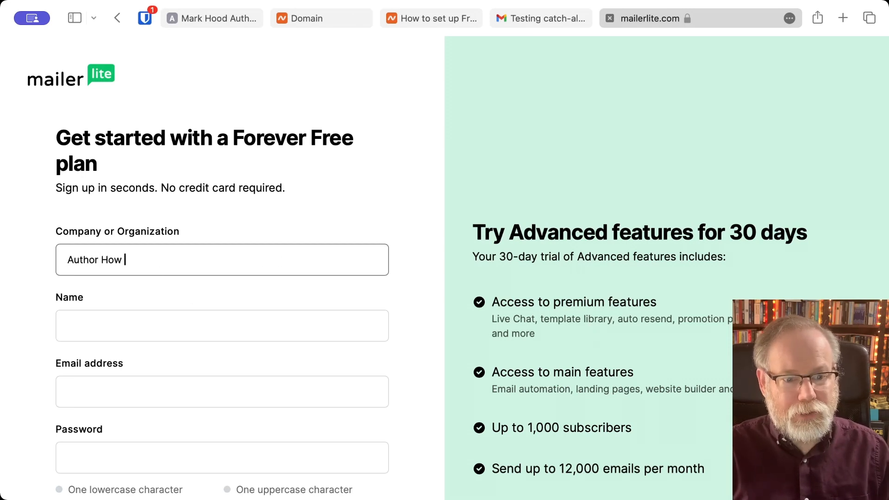
text(To)
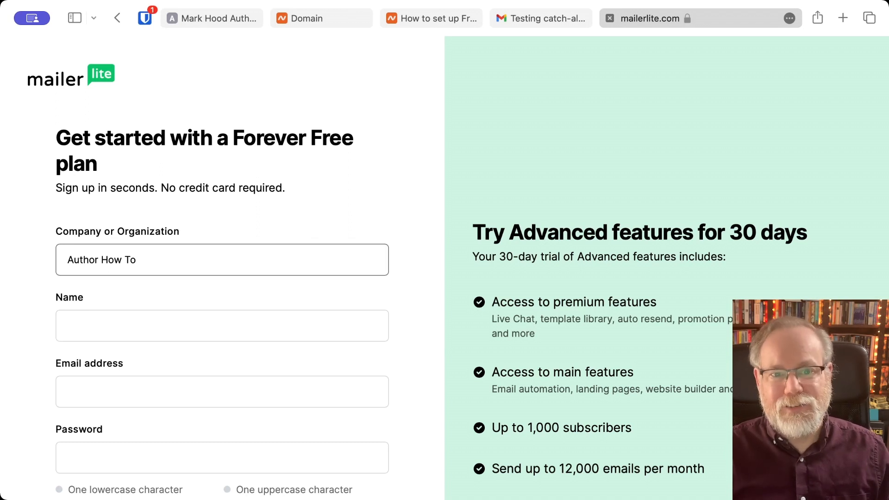
key(Tab)
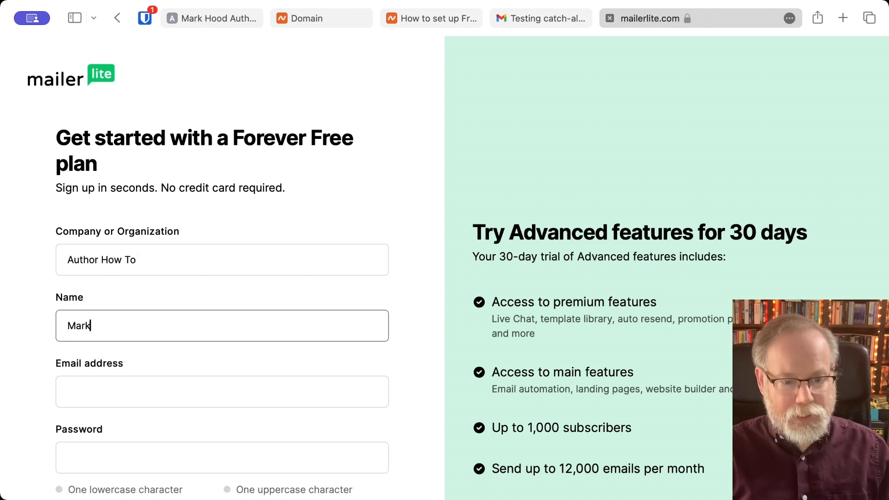
key(Tab)
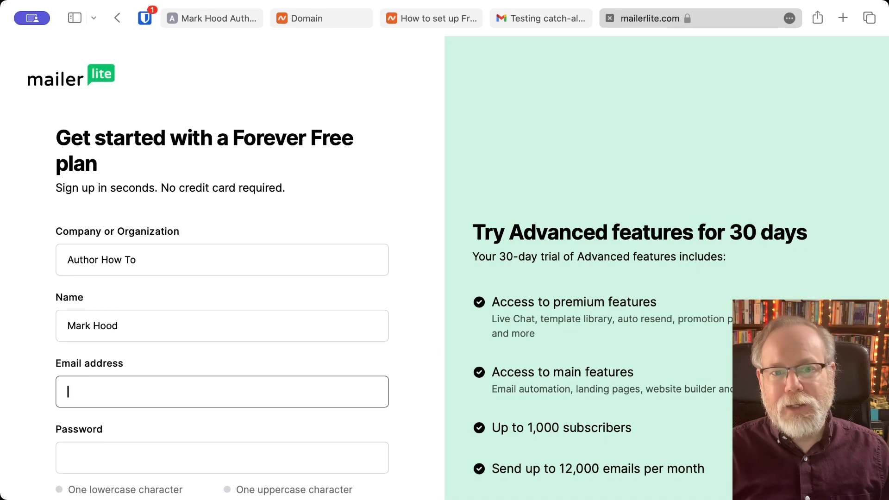
- Enter the sign-up e-mail address and a valid password, then submit to create the account
scroll(444, 269, down, 6)
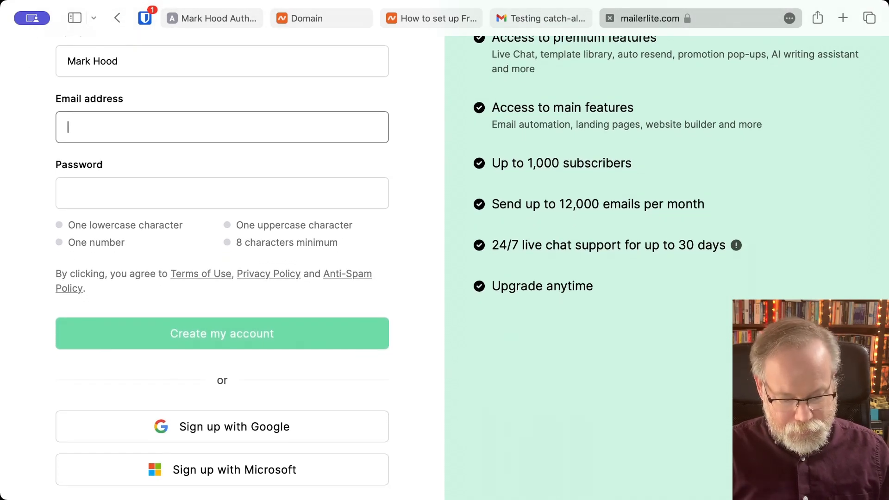
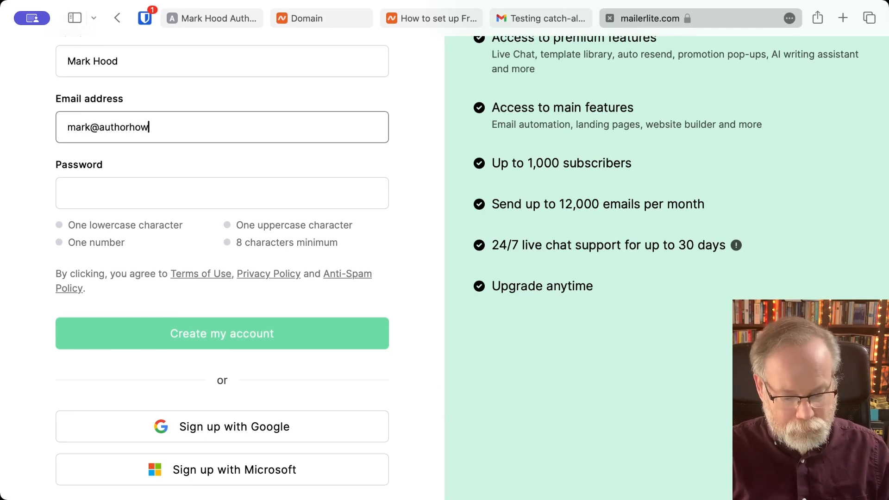
key(Tab)
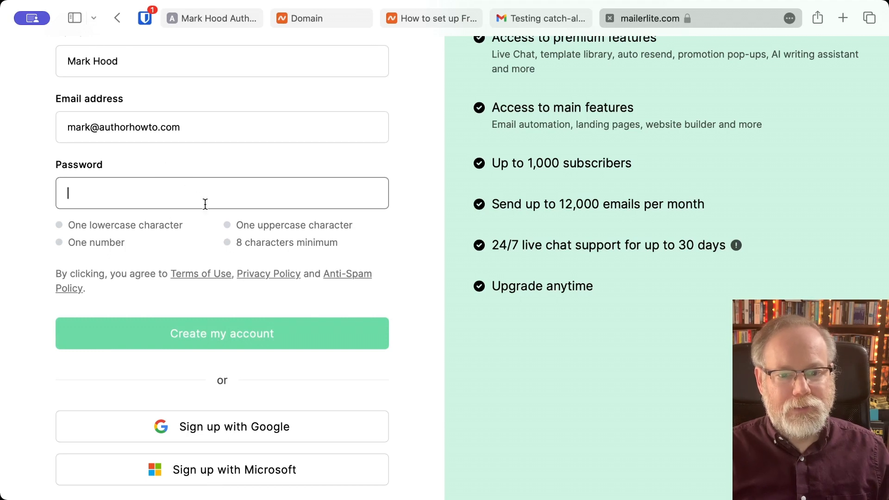
text(•••••••••)
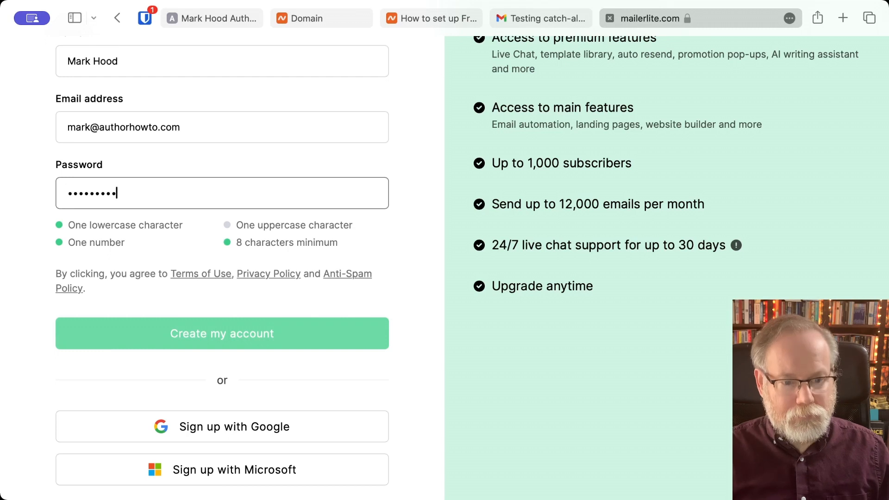
text(•)
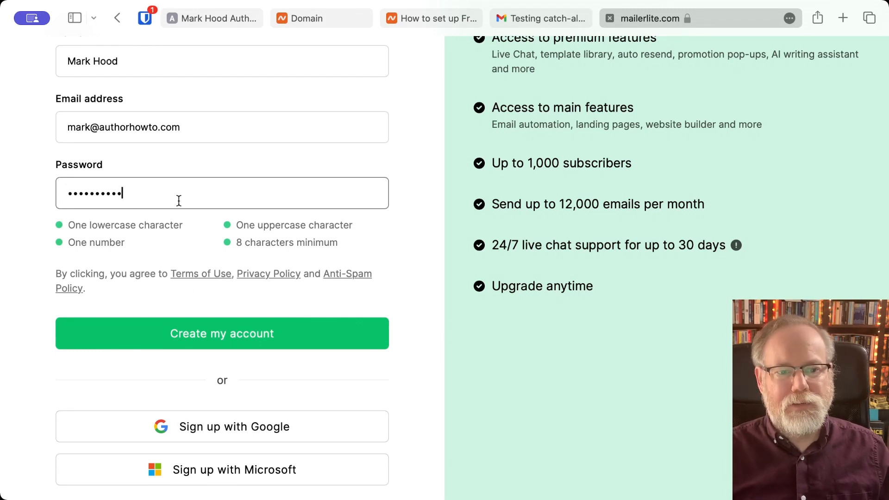
click(136, 337)
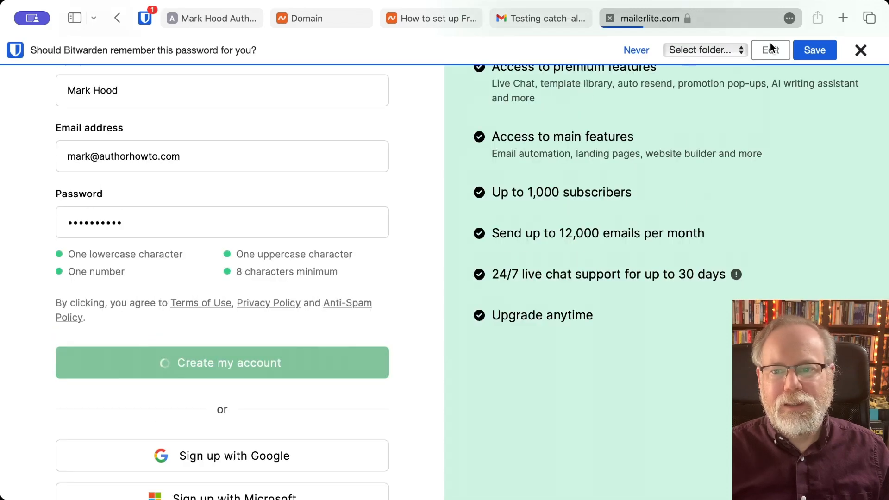
- Save the new password in the password manager and review the bell notifications
click(811, 50)
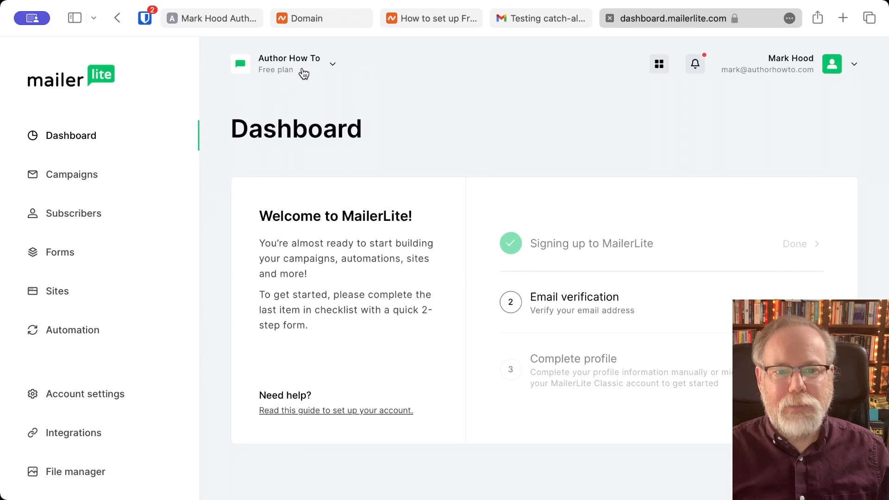
click(696, 67)
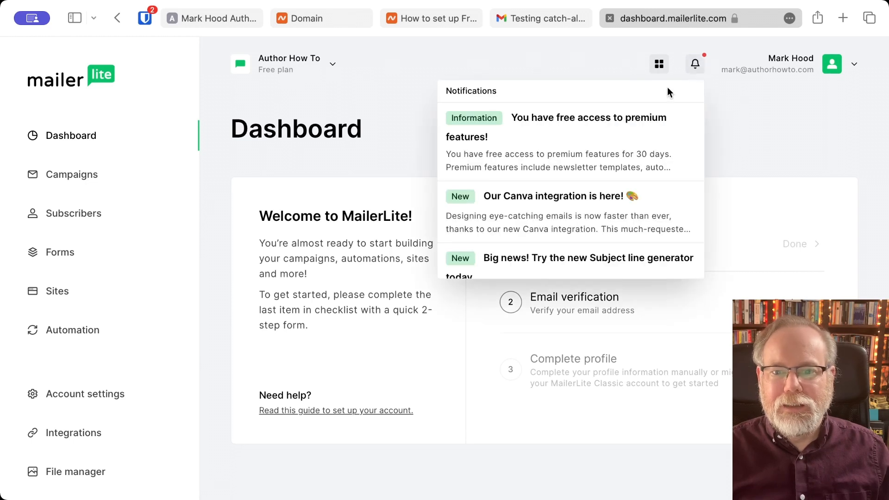
scroll(595, 156, down, 5)
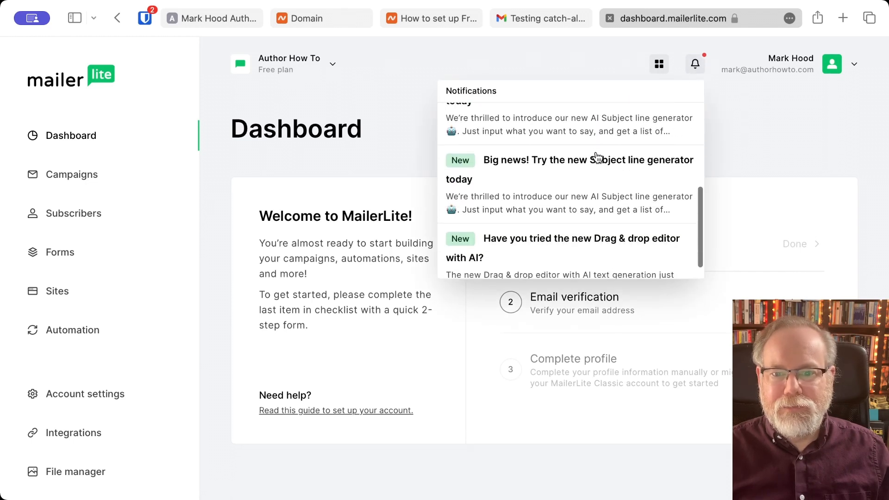
scroll(597, 158, down, 2)
scroll(596, 155, up, 8)
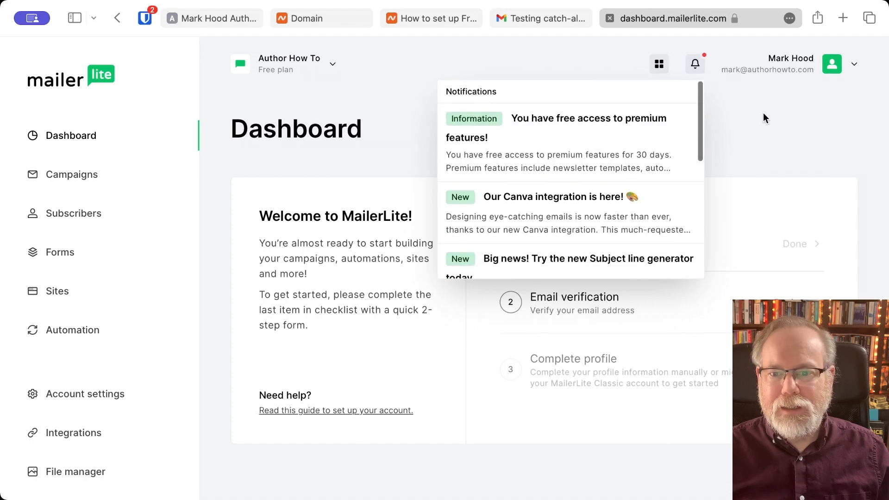
click(766, 113)
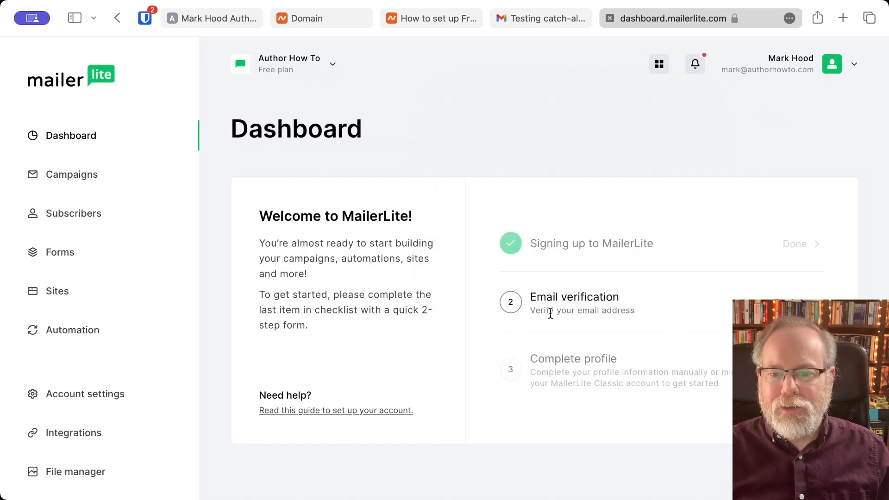
- Request the verification email again and switch over to Gmail
click(791, 303)
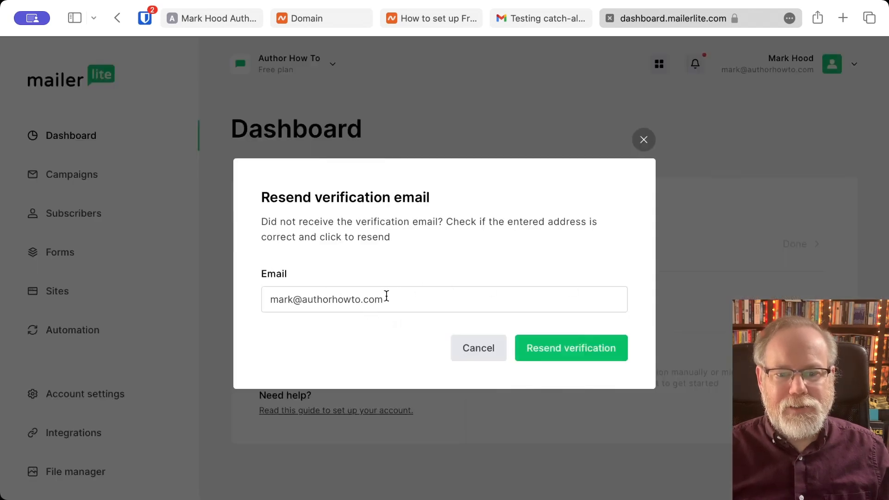
click(526, 20)
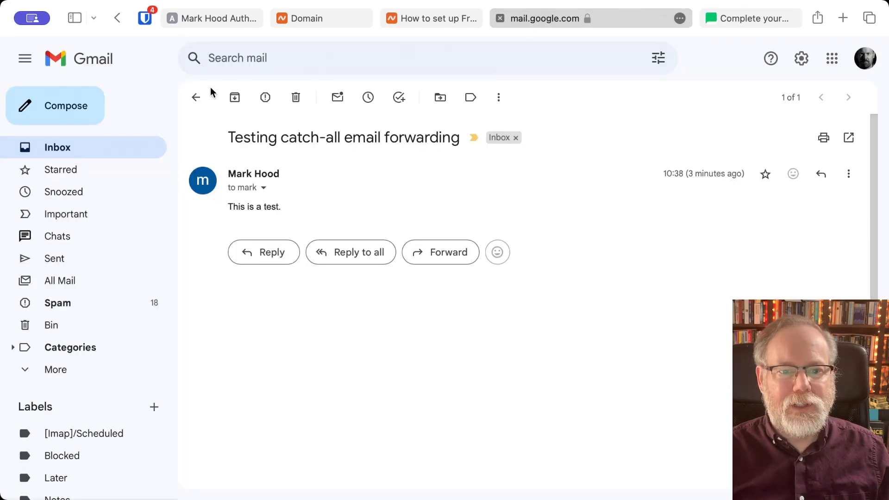
- Find 'Please verify your email address' under Gmail's Updates category and verify the address
click(197, 101)
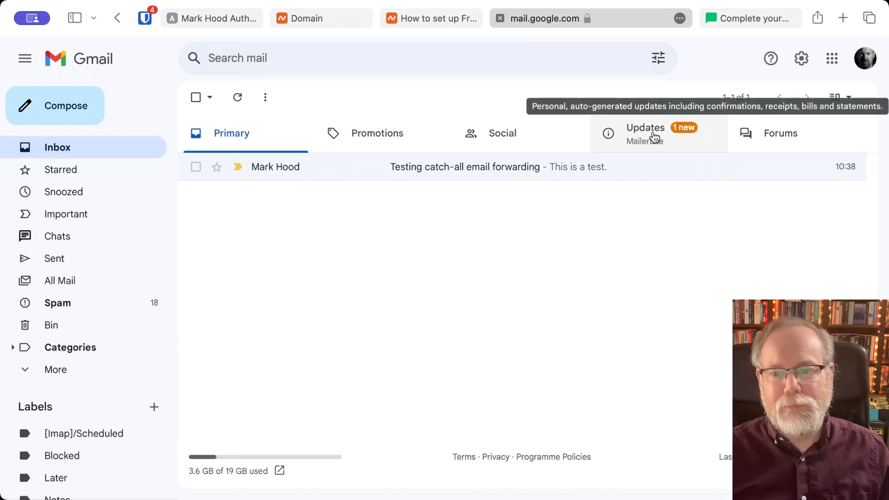
click(654, 137)
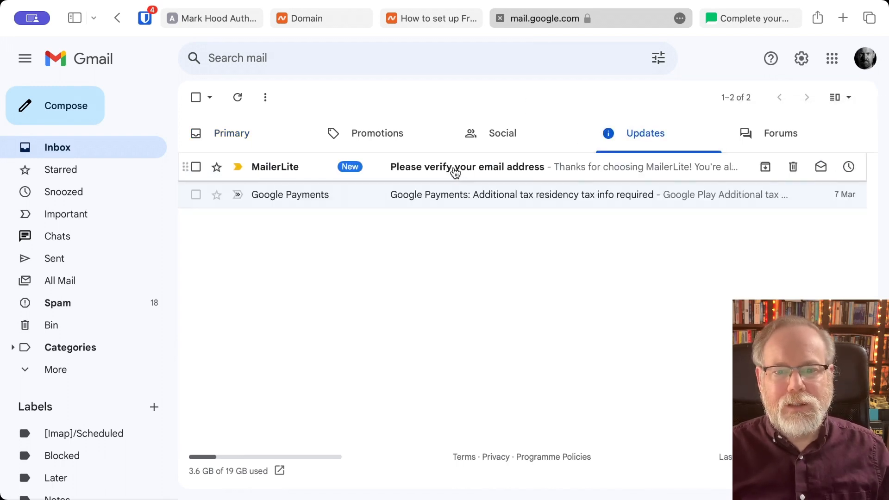
click(453, 172)
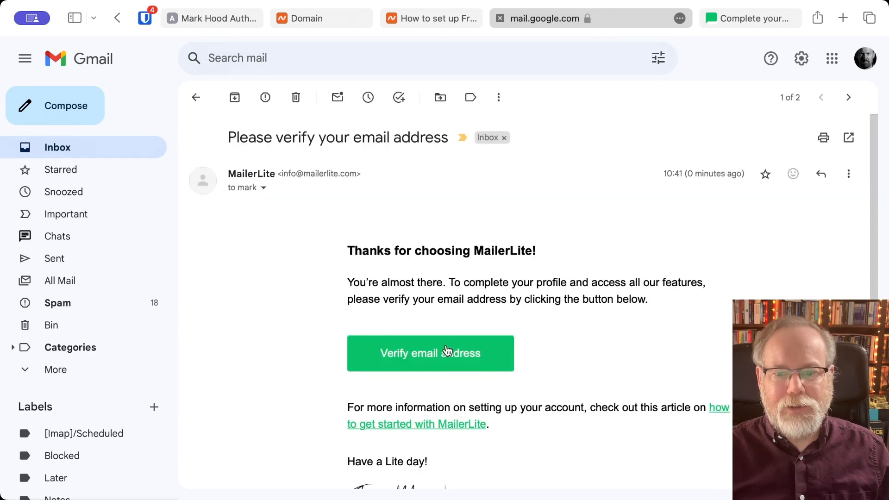
click(446, 355)
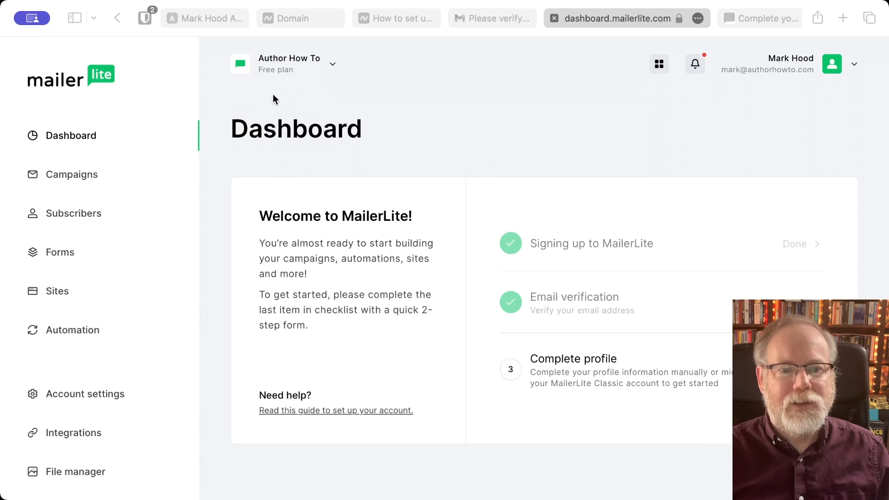
click(508, 371)
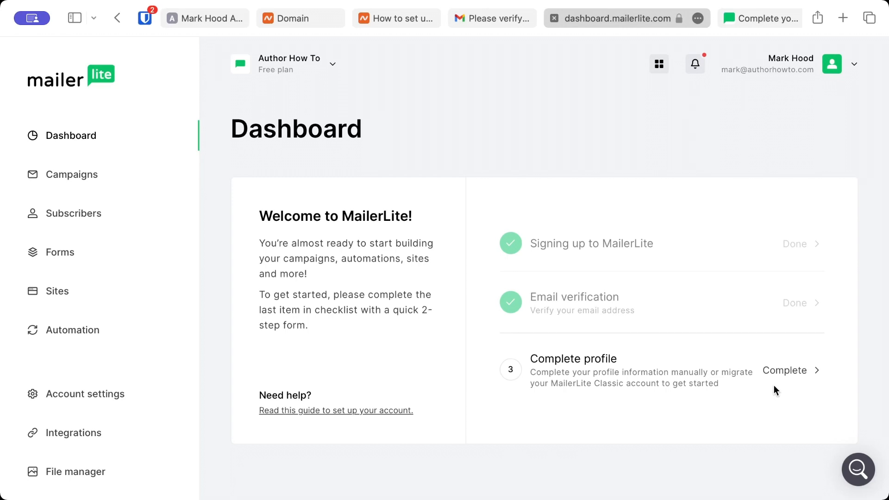
- Start the About you profile and move the surname from First name into Last name
click(794, 372)
scroll(577, 354, down, 2)
scroll(578, 357, down, 2)
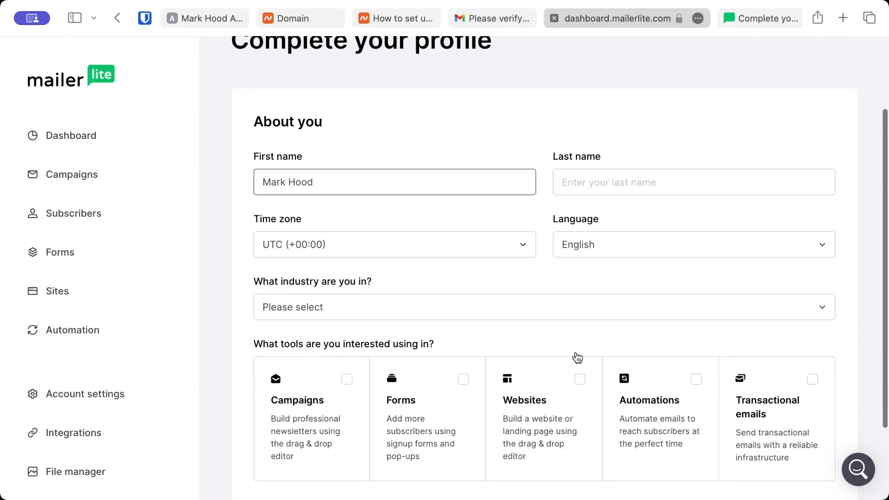
key(super+Tab)
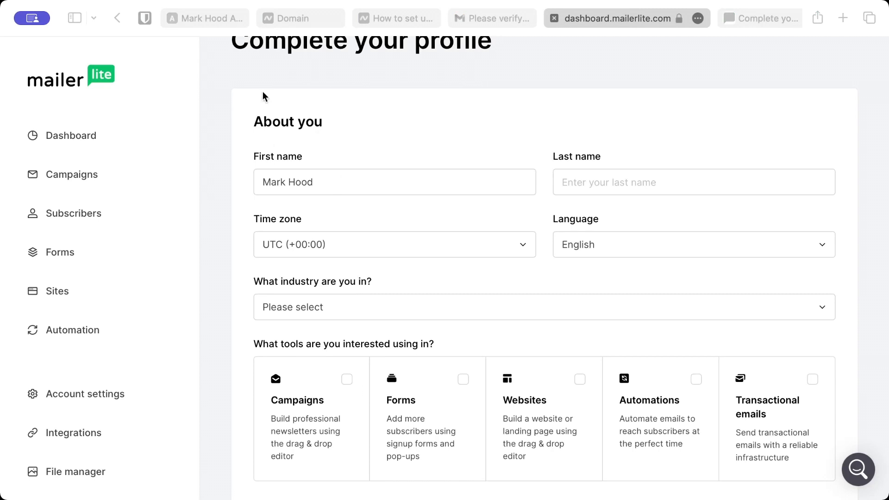
click(228, 359)
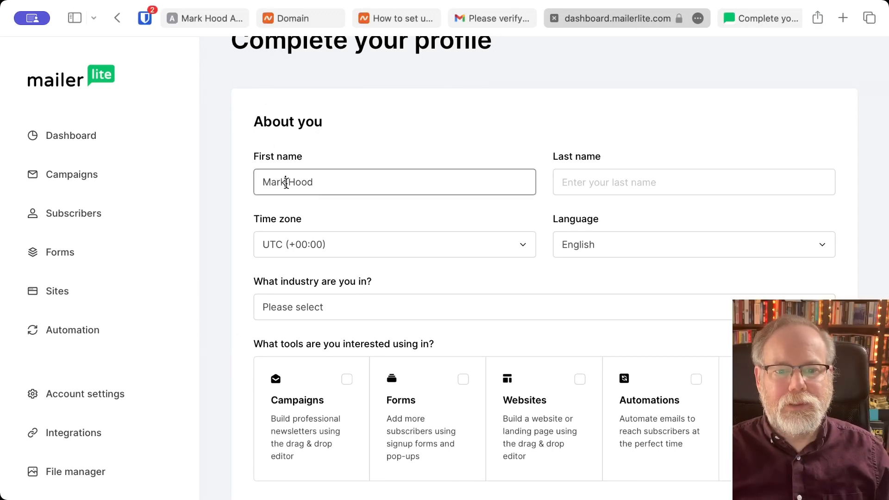
drag(286, 183, 342, 181)
key(BackSpace)
click(577, 178)
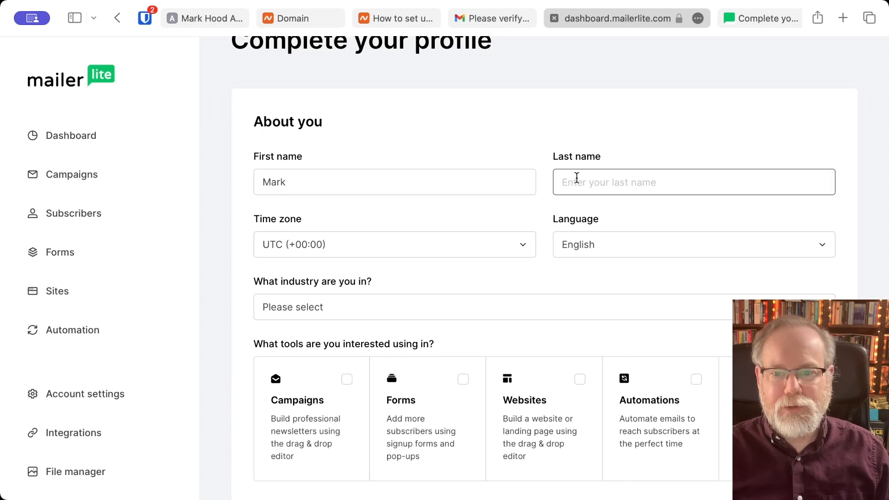
text(Hood)
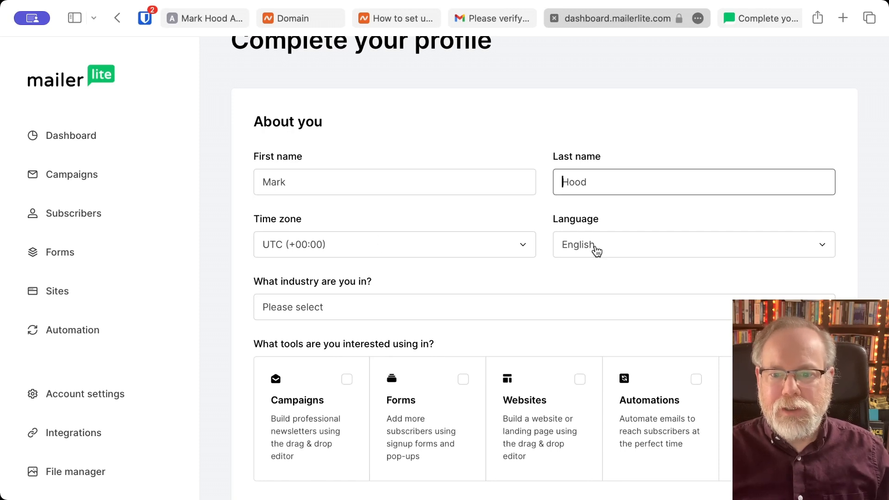
- Set the industry to Author and select Campaigns, Forms and Automations as interests
click(498, 315)
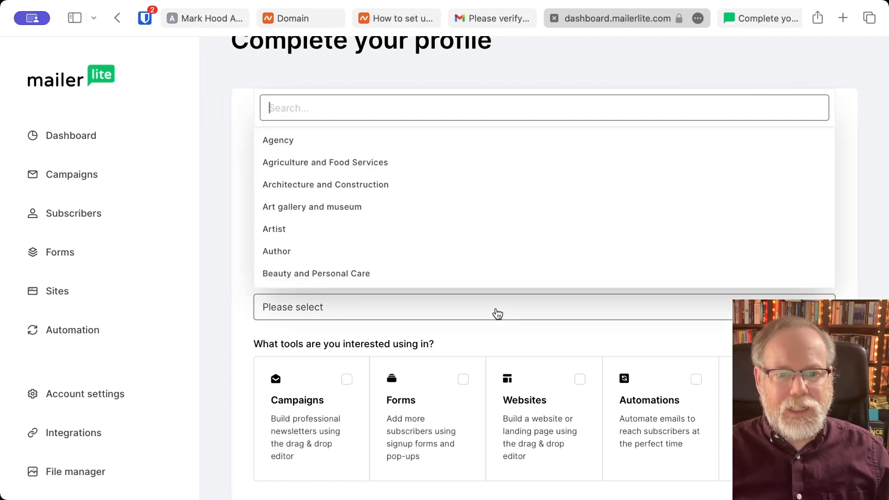
click(411, 258)
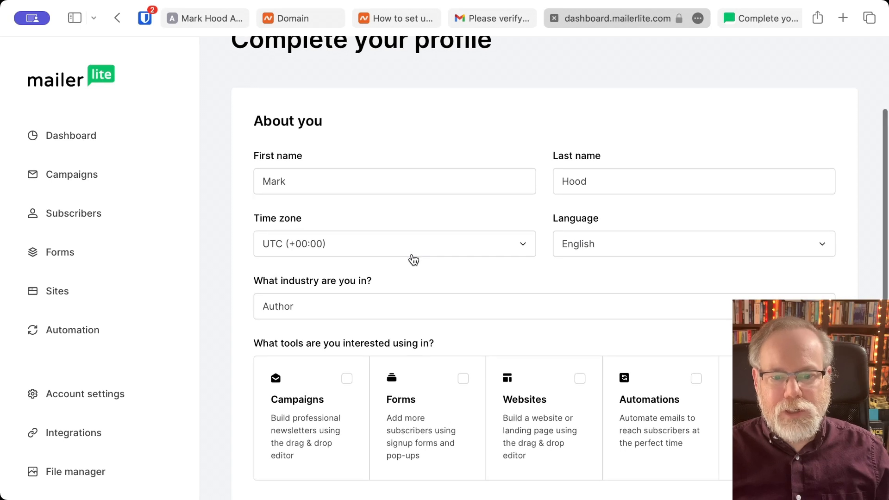
scroll(413, 260, down, 3)
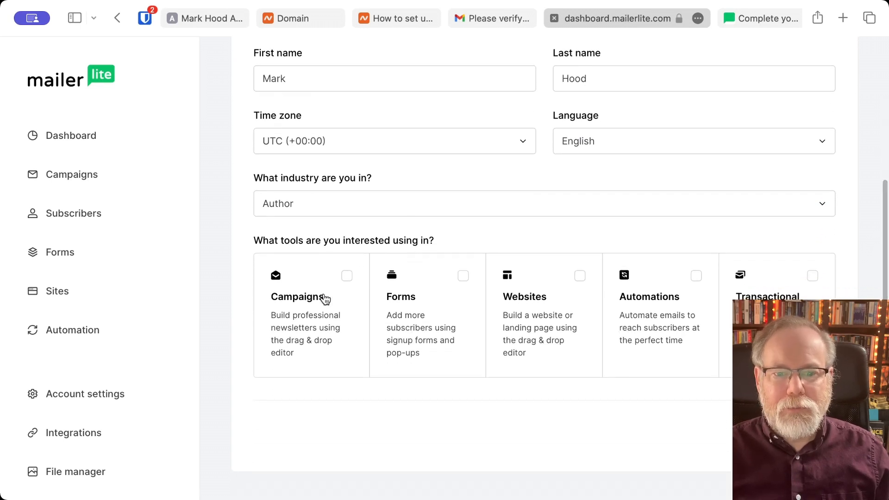
click(346, 277)
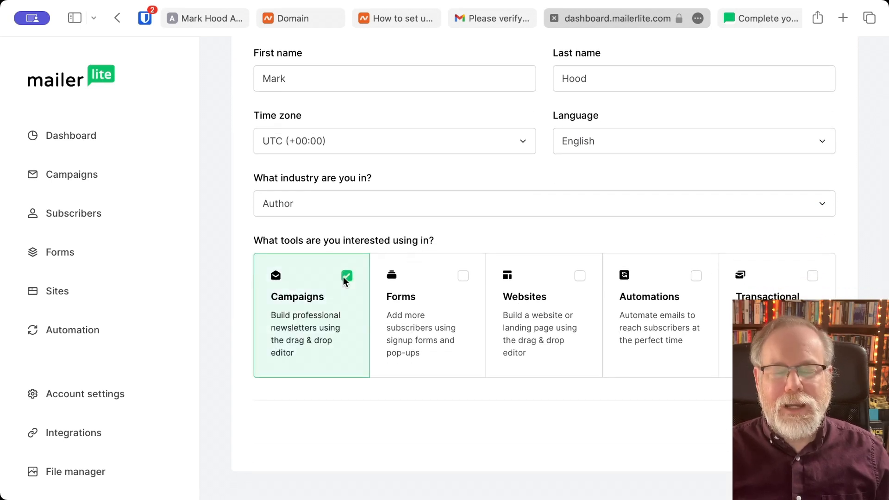
click(461, 276)
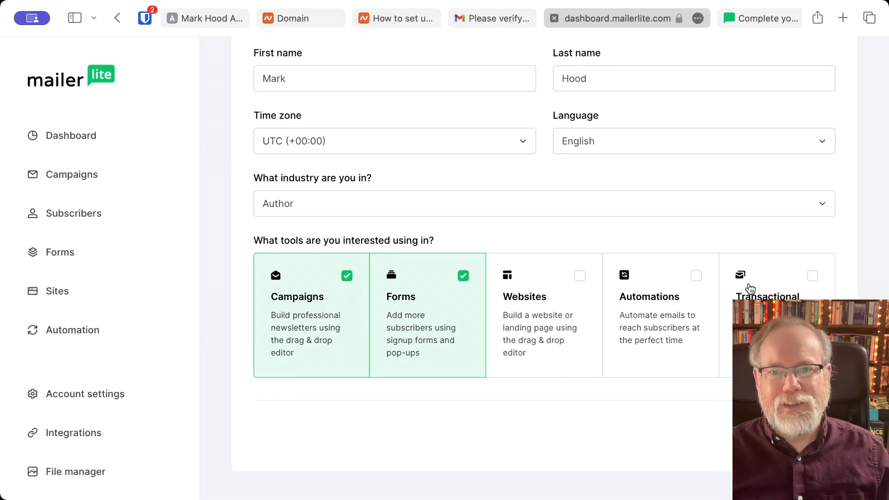
click(696, 276)
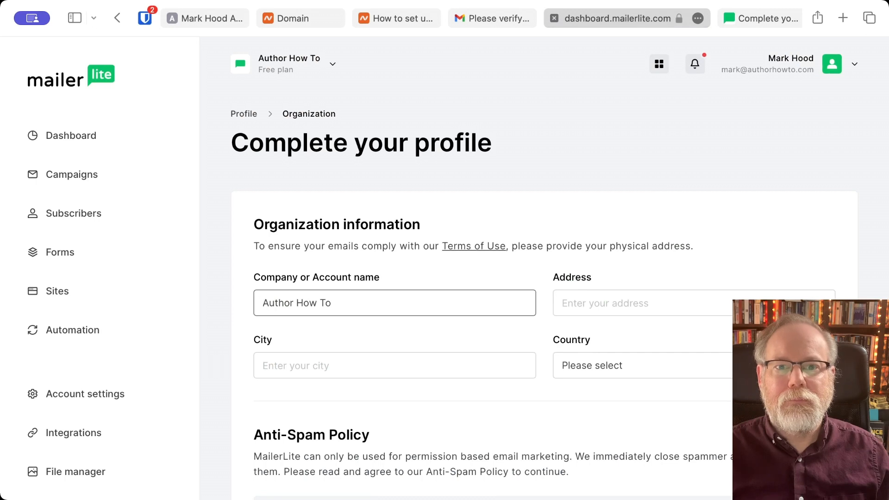
- Set the organisation country to United Kingdom and agree to the Anti-Spam policy
scroll(354, 320, down, 2)
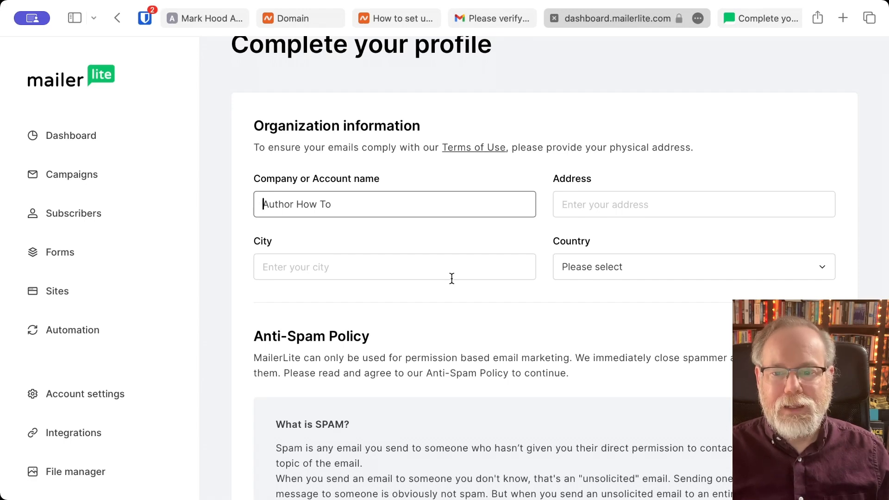
scroll(451, 278, down, 10)
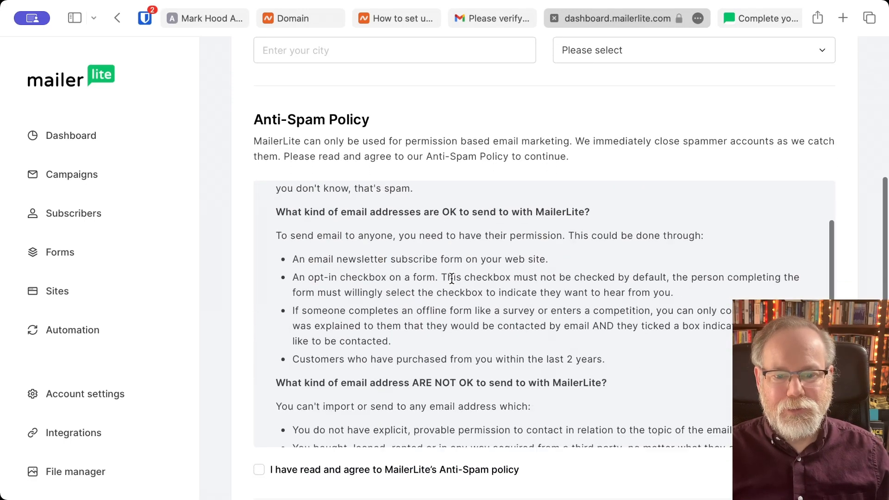
scroll(452, 282, up, 15)
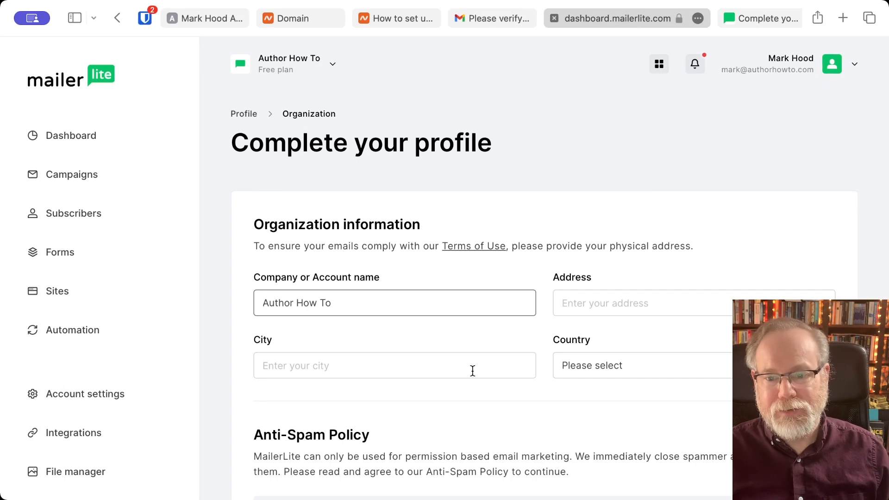
click(628, 366)
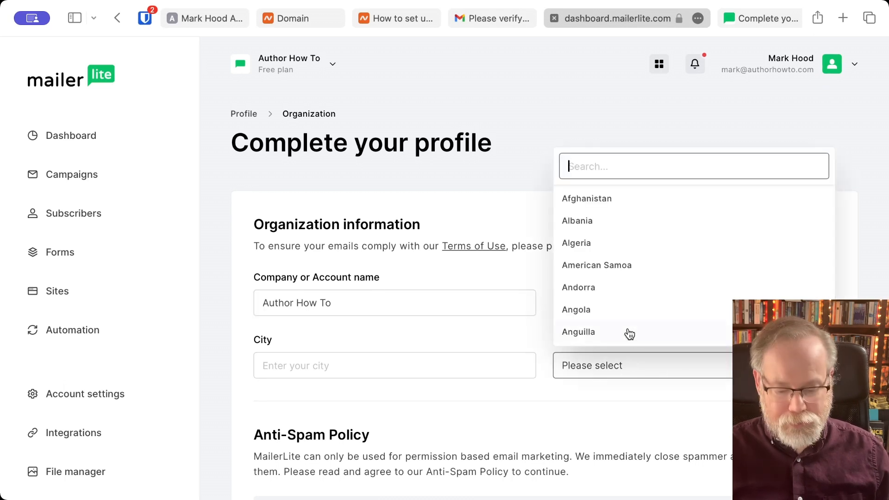
text(united)
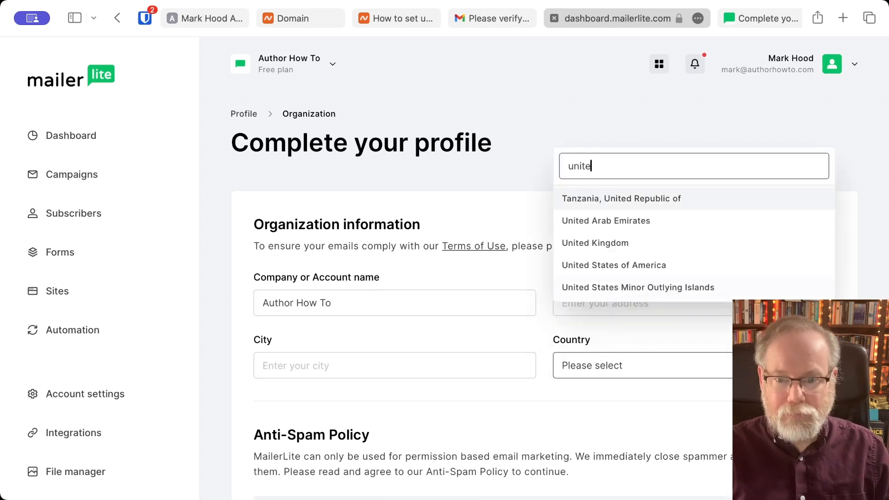
click(626, 242)
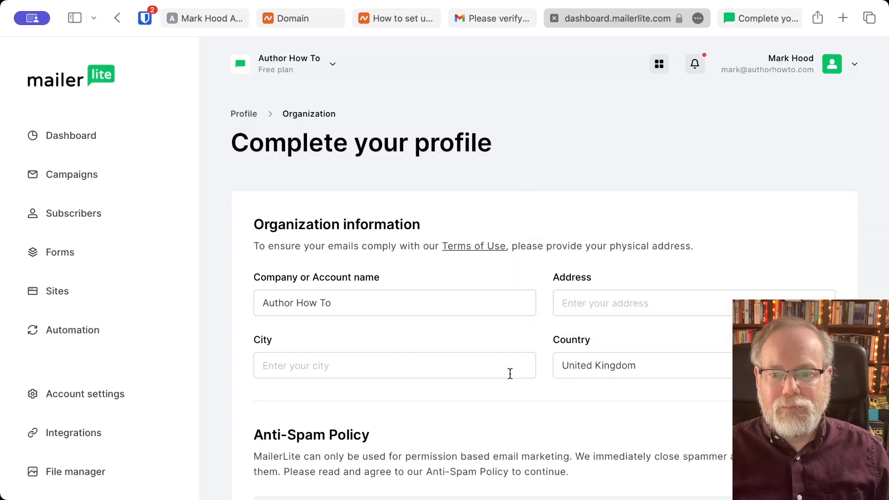
scroll(510, 373, down, 5)
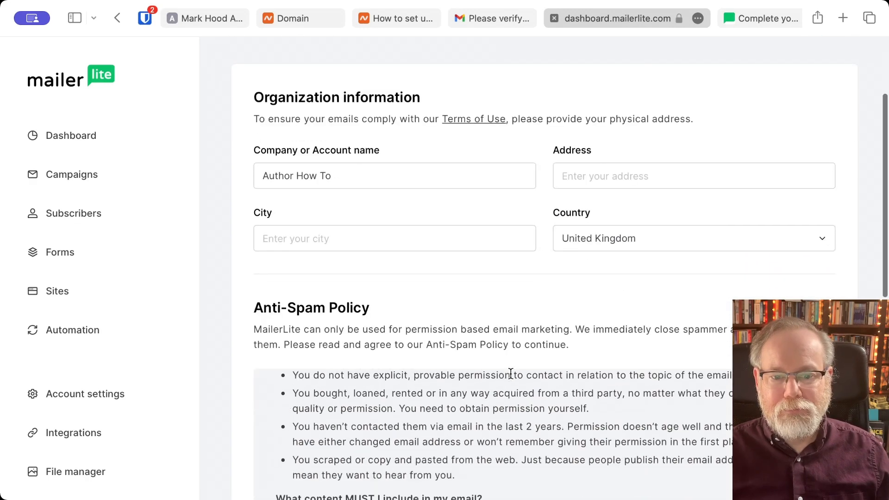
scroll(511, 373, down, 10)
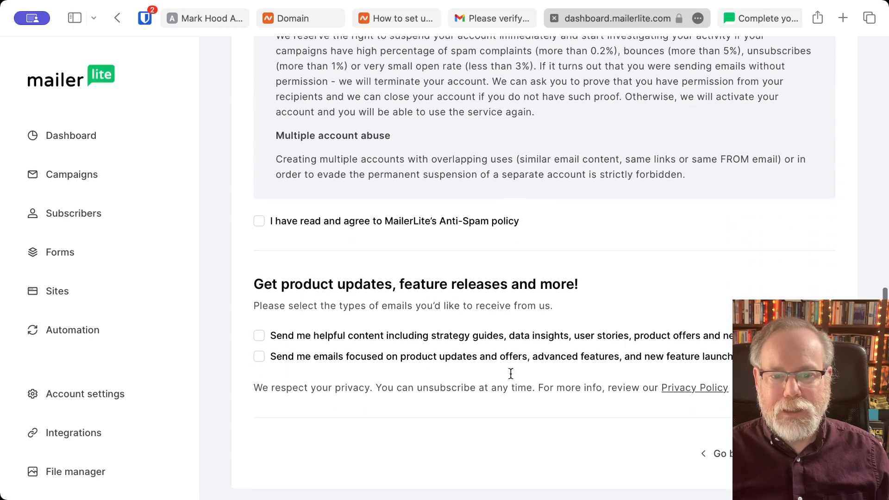
scroll(511, 373, down, 2)
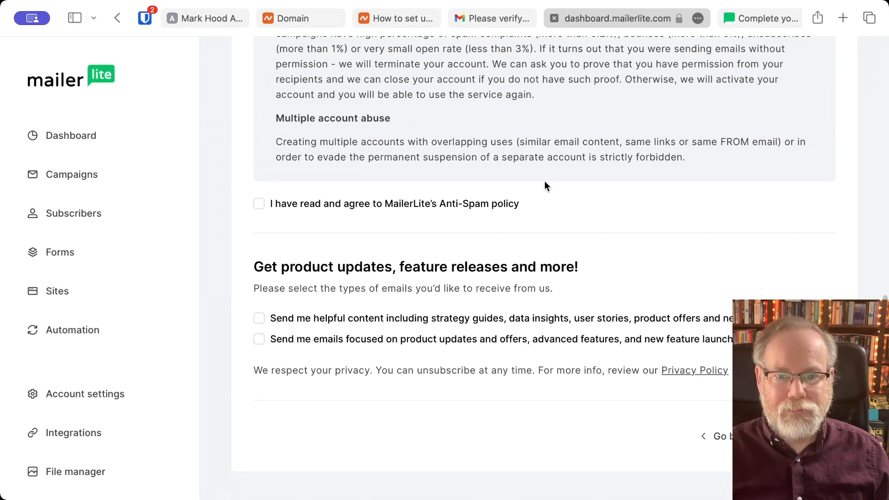
click(296, 202)
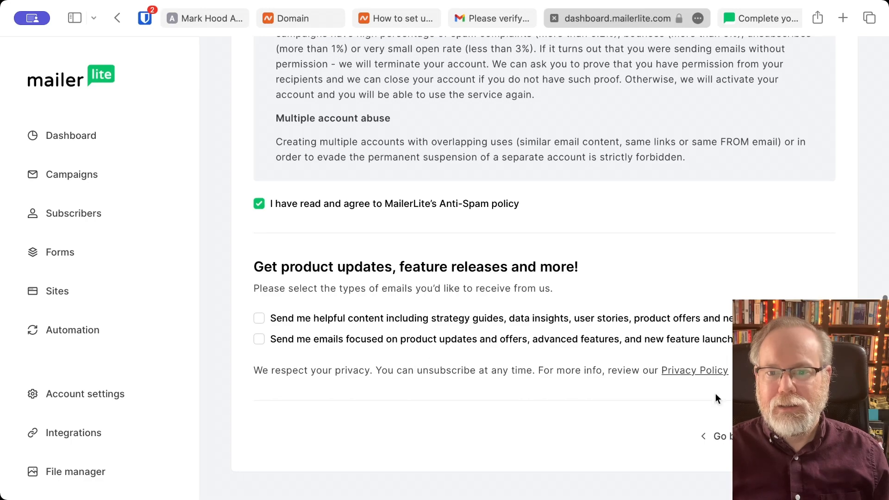
- Submit the profile form and begin filling in the missing street address
click(797, 436)
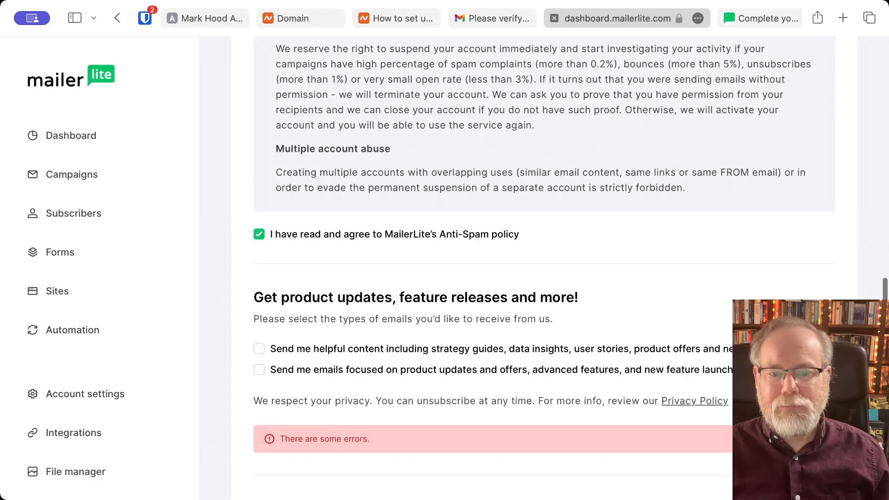
scroll(461, 310, up, 15)
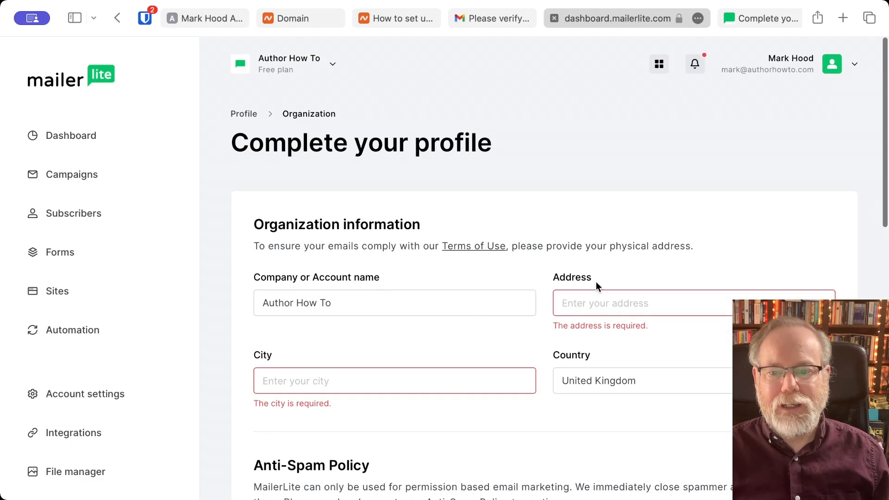
click(600, 304)
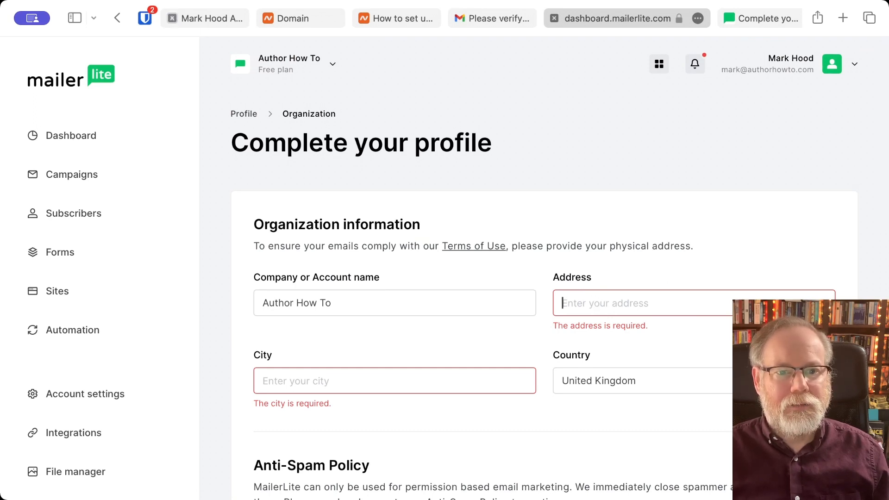
click(134, 50)
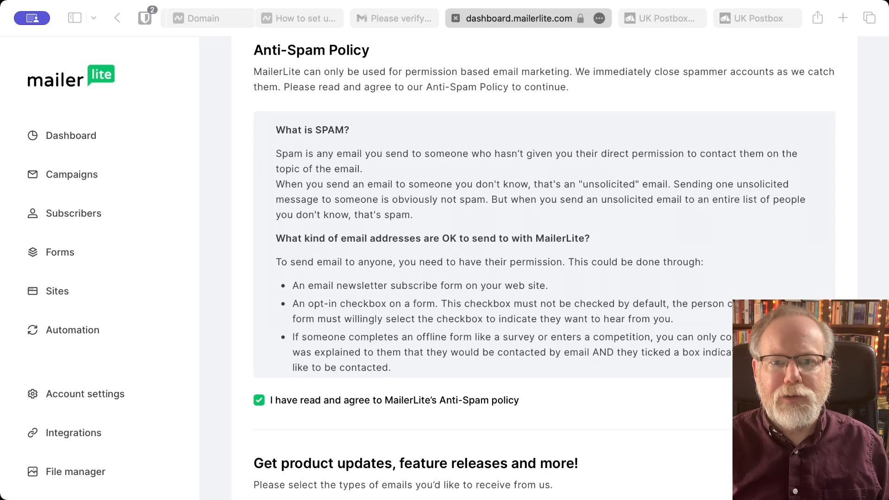
scroll(414, 402, down, 5)
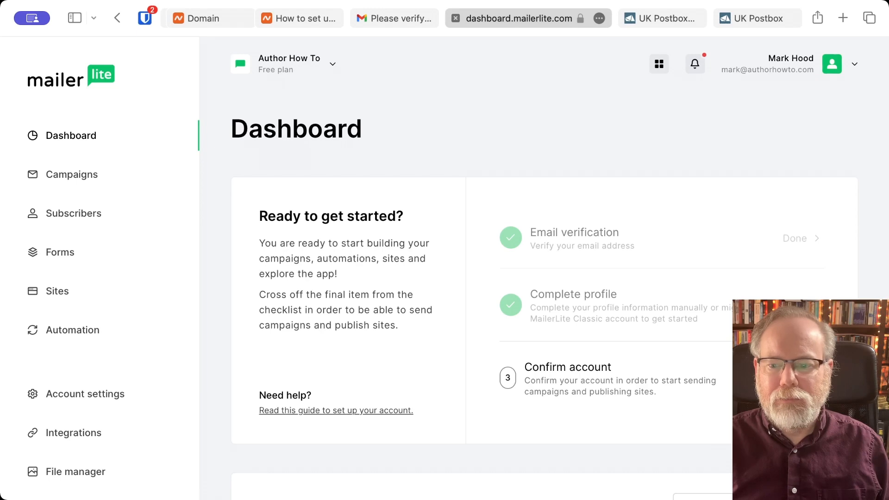
- Scroll through the dashboard to review the account stats
scroll(699, 359, down, 5)
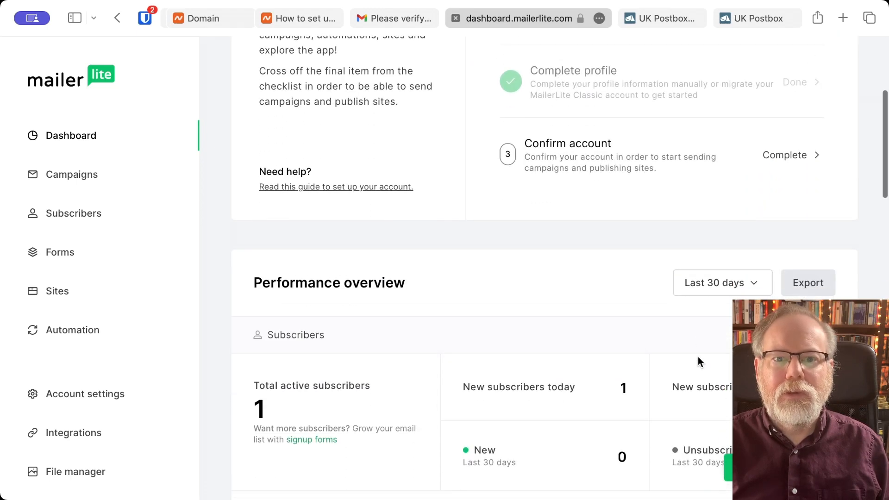
scroll(700, 298, down, 5)
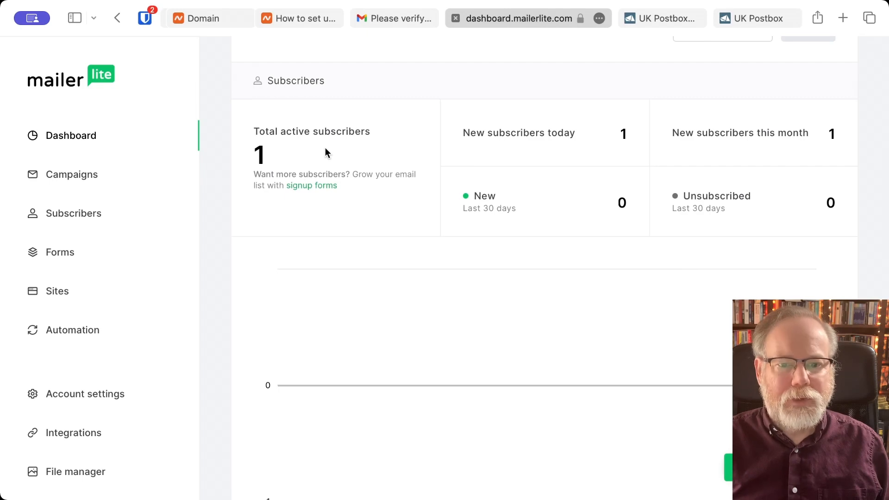
scroll(428, 180, down, 1)
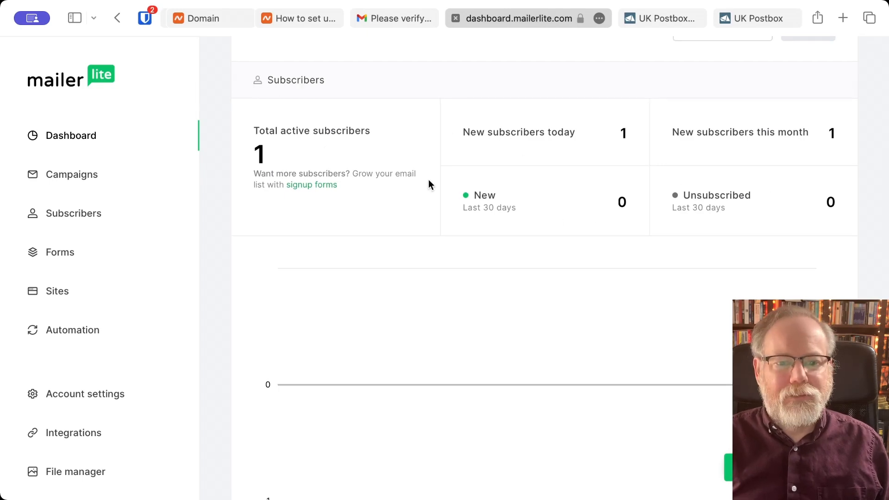
scroll(429, 183, down, 10)
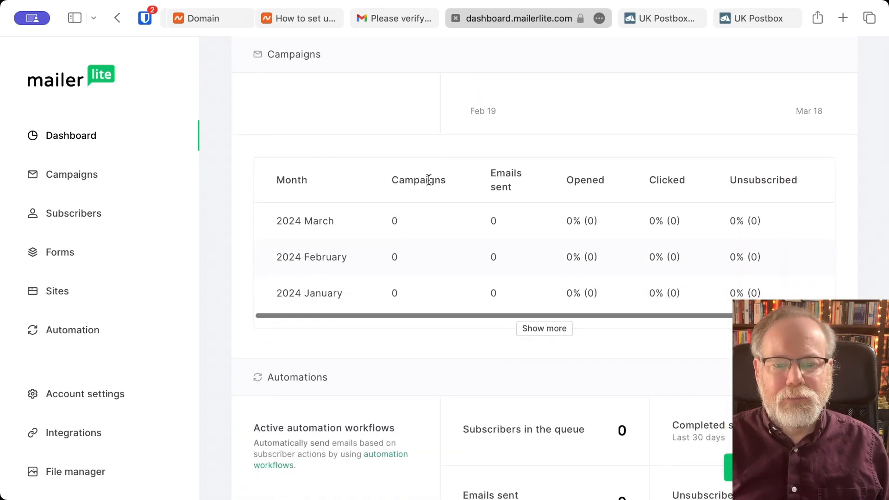
scroll(429, 180, down, 8)
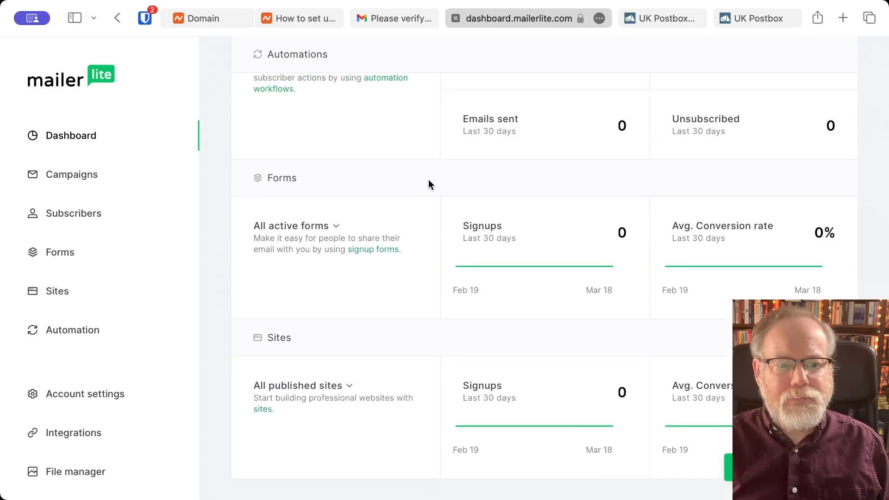
scroll(429, 184, up, 20)
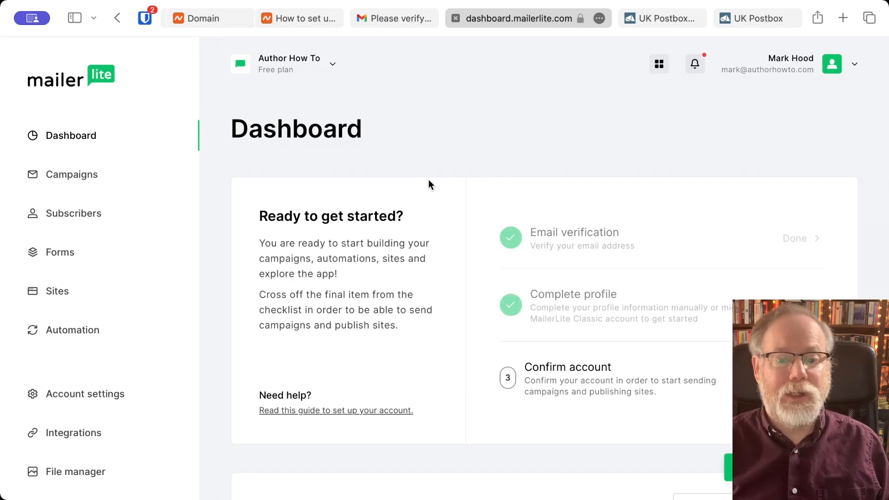
scroll(407, 311, down, 8)
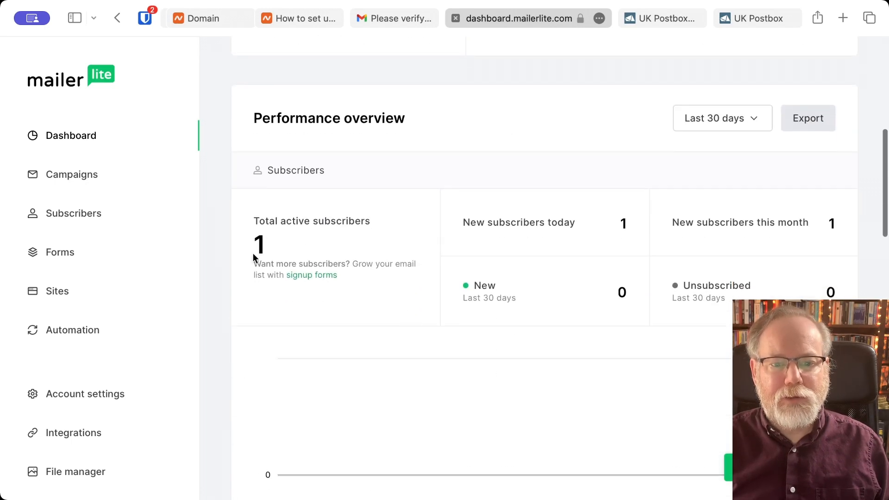
- View the Subscribers list showing 1 active subscriber, then go to Campaigns
click(81, 214)
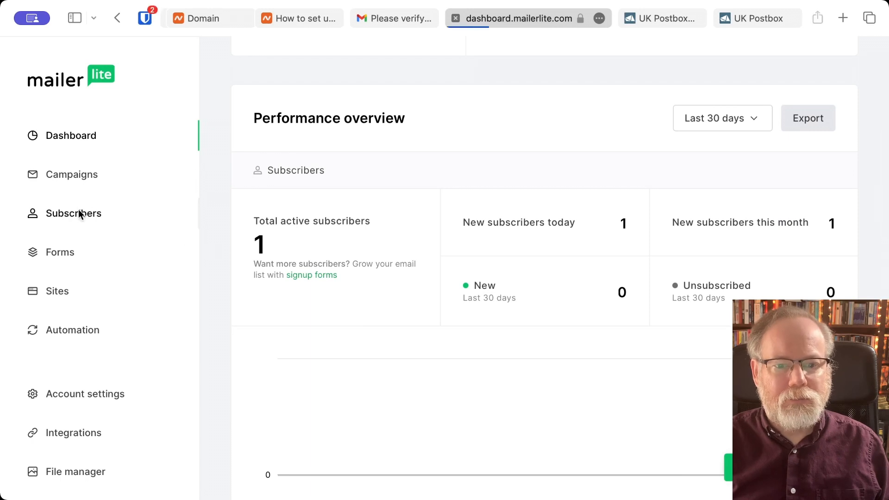
scroll(444, 259, down, 4)
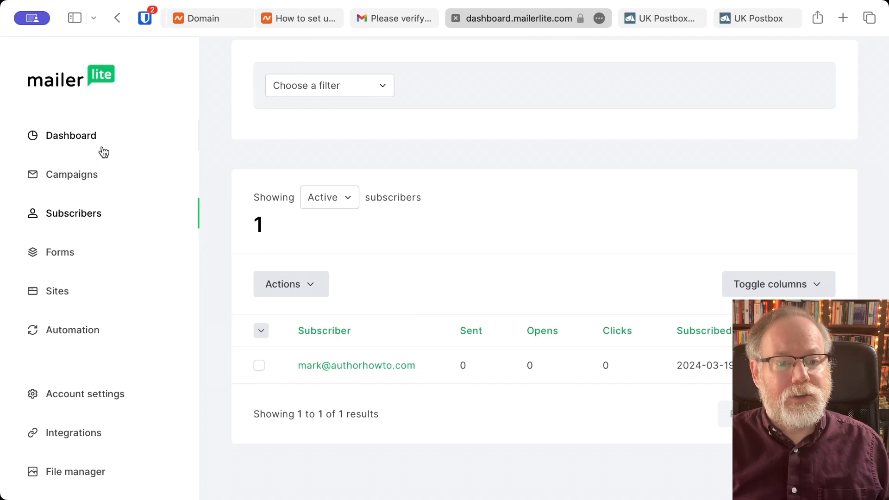
click(67, 177)
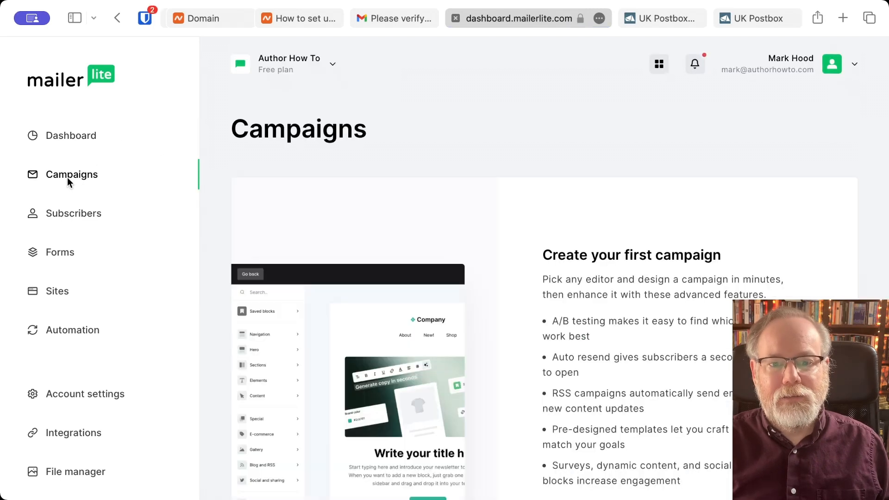
- Create a new campaign from the Campaigns page to reach the campaign-type choices
scroll(416, 245, down, 3)
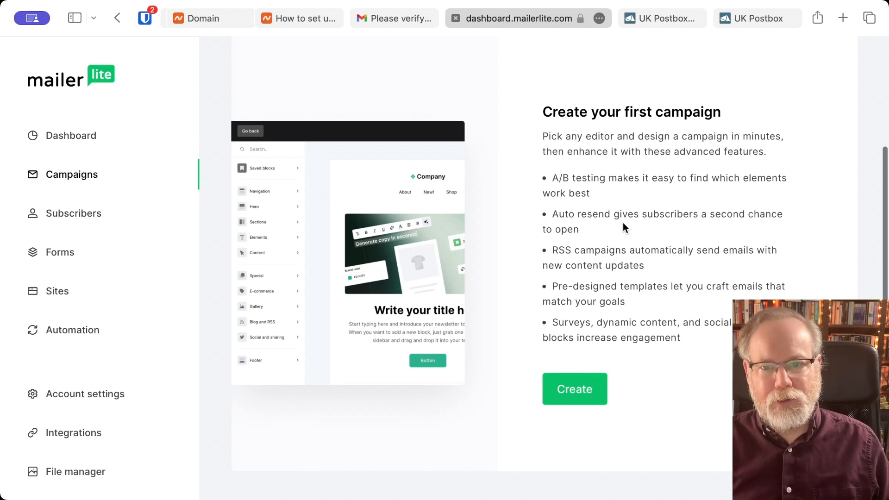
click(576, 393)
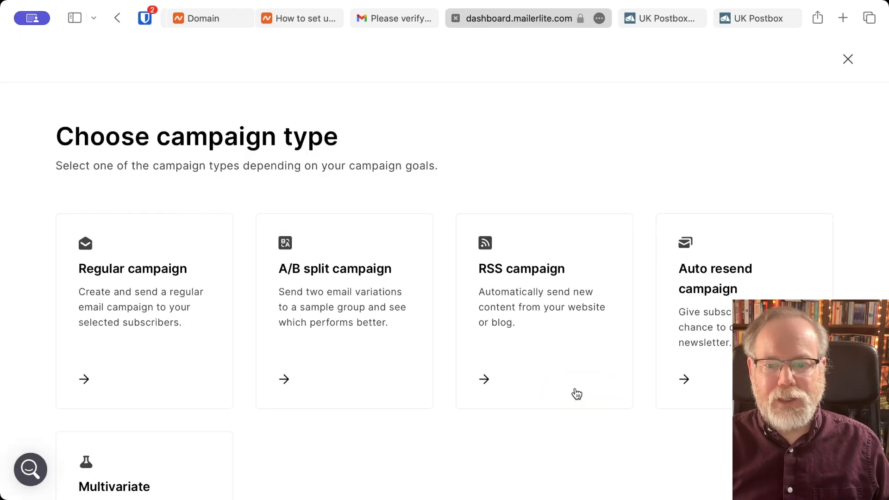
- Choose the Regular campaign type to open its Details form
scroll(576, 393, down, 3)
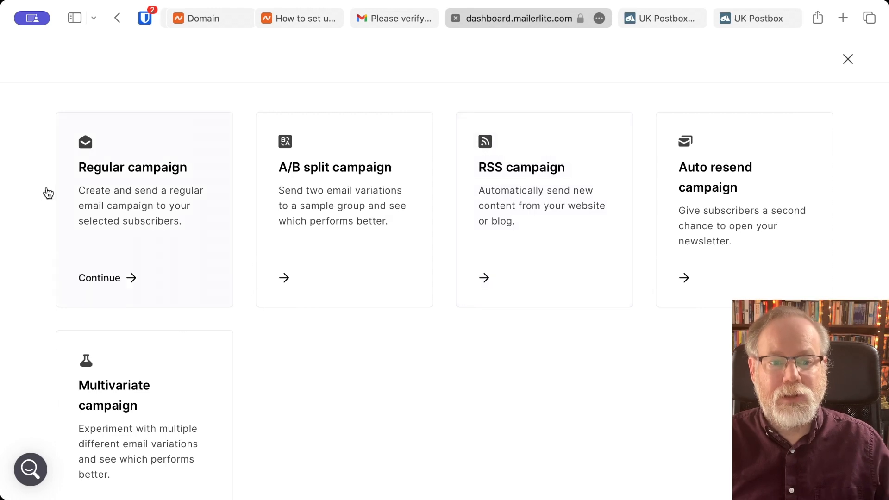
click(141, 190)
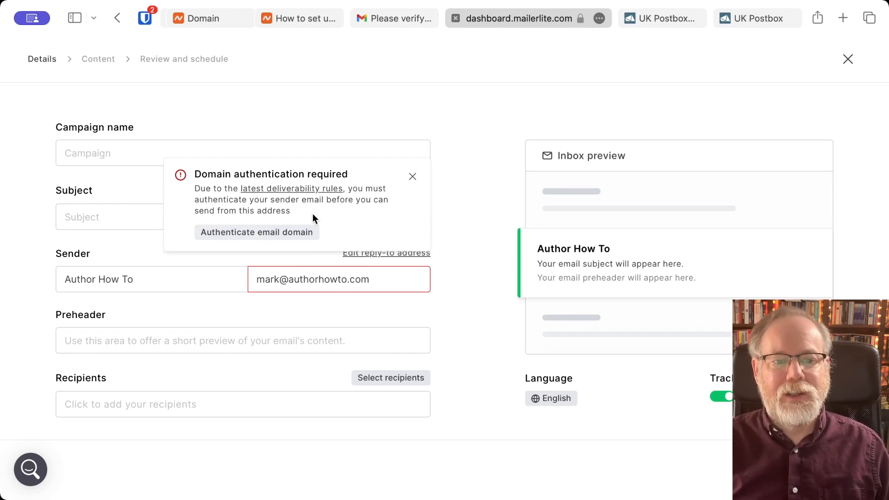
- Follow Authenticate email domain to the Domains settings listing authorhowto.com as verified
click(271, 235)
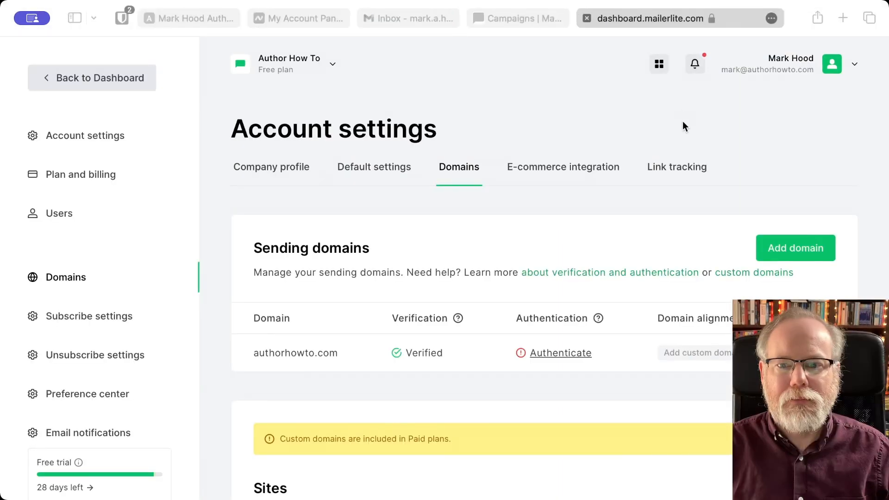
click(652, 399)
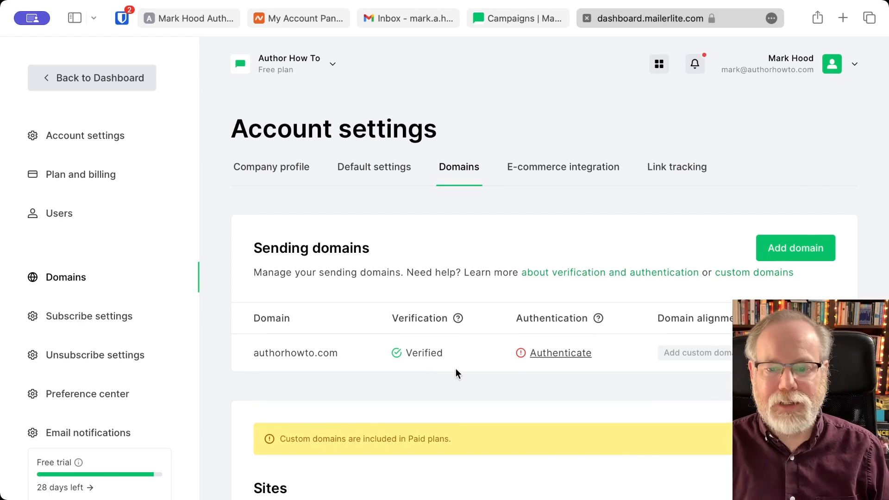
mouse_move(562, 353)
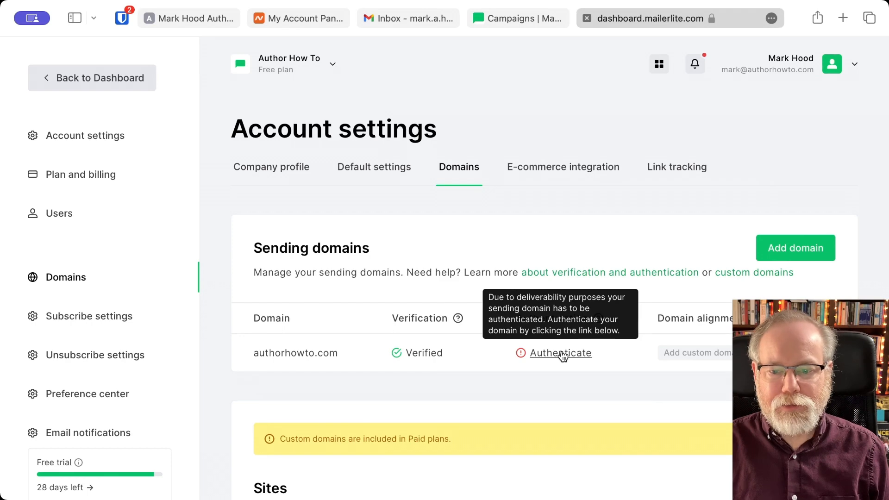
- Show authorhowto.com's DKIM CNAME and SPF TXT authentication records
click(562, 353)
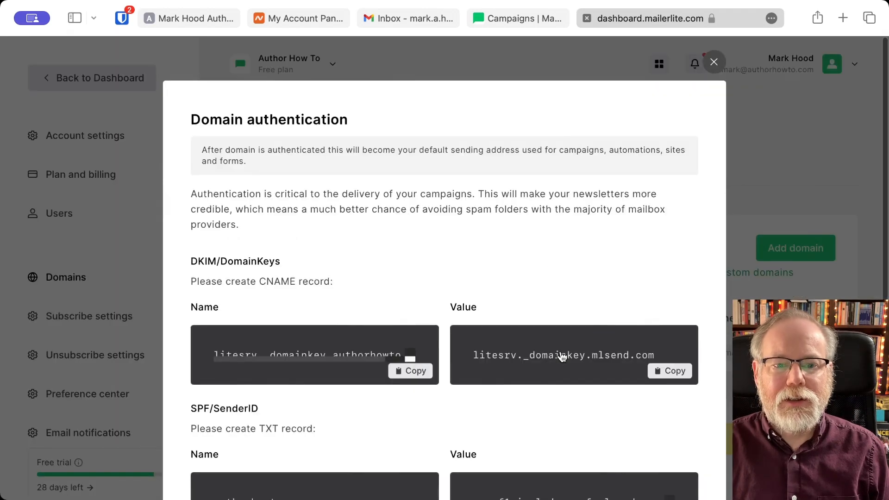
scroll(562, 357, down, 3)
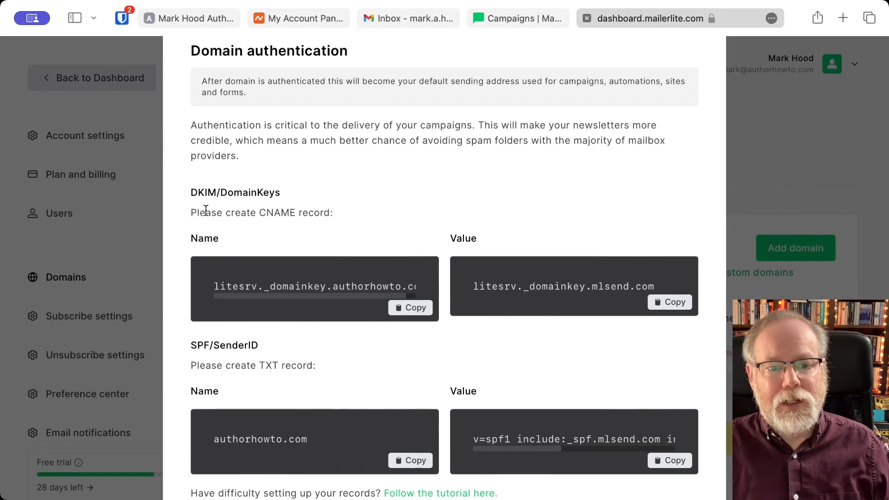
scroll(369, 358, down, 5)
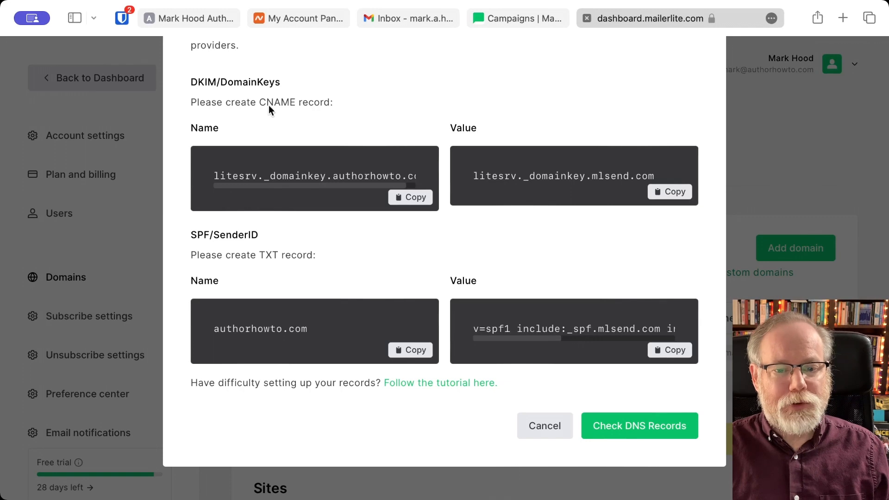
- Copy the DKIM record name and open authorhowto.com's Advanced DNS host records in Namecheap
click(409, 197)
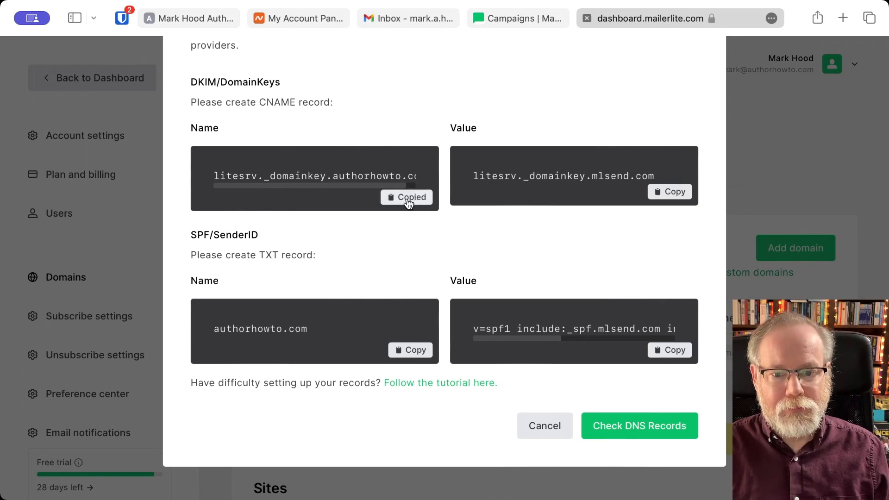
click(300, 19)
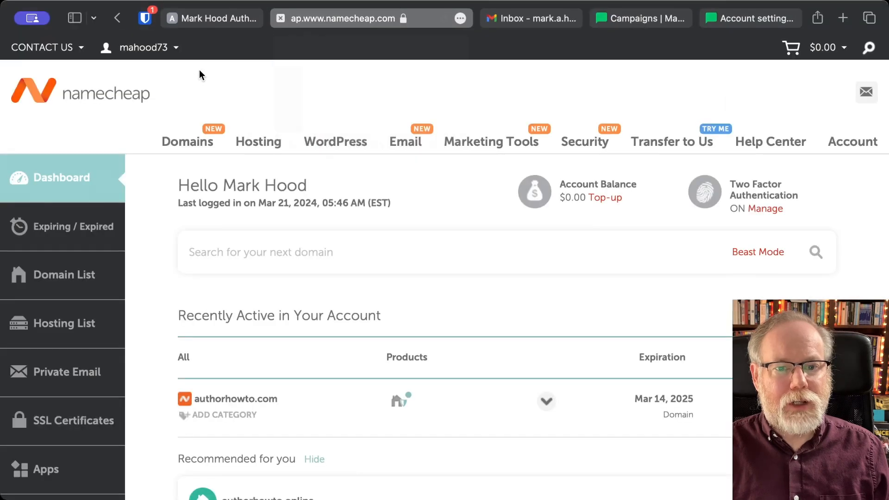
scroll(243, 246, down, 5)
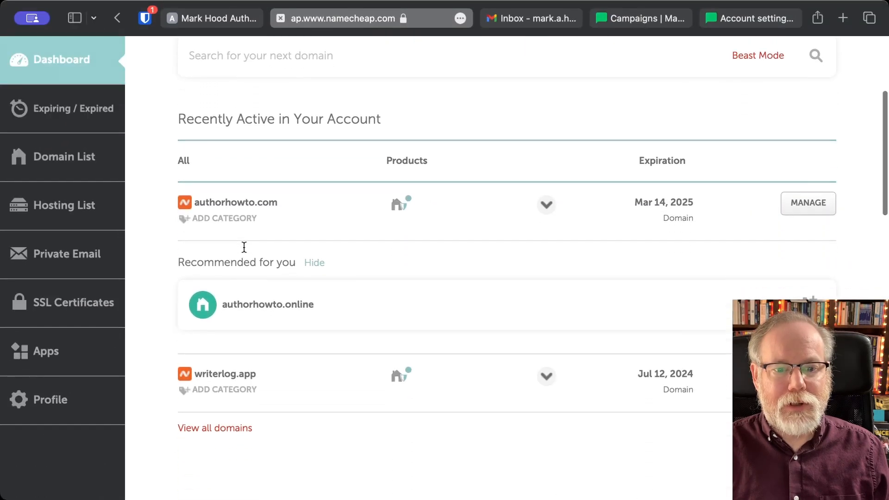
click(813, 208)
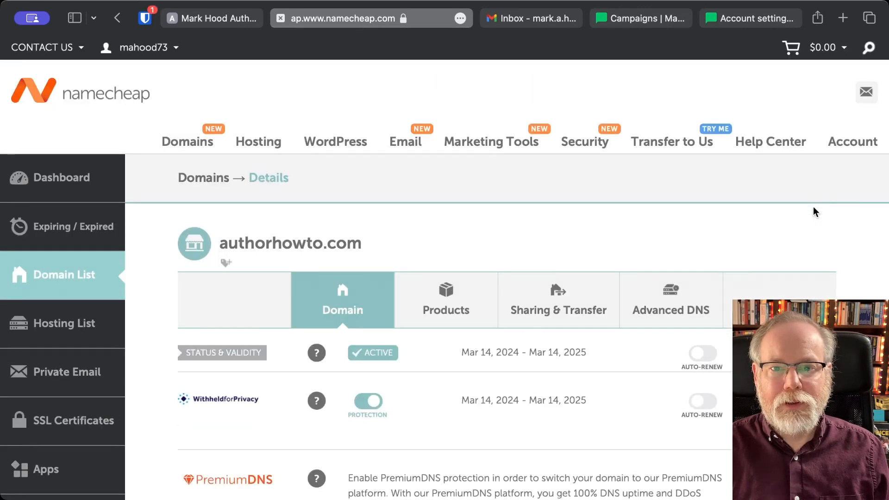
click(666, 307)
scroll(664, 301, down, 7)
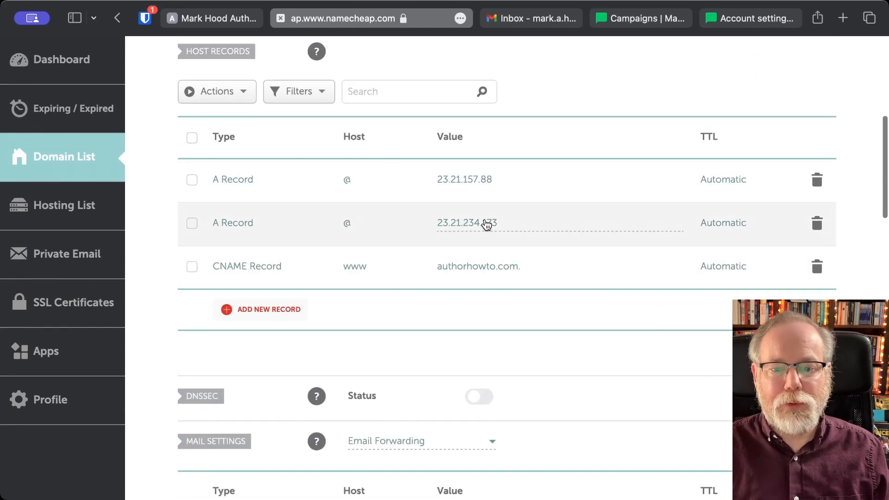
scroll(287, 231, down, 1)
scroll(285, 238, down, 1)
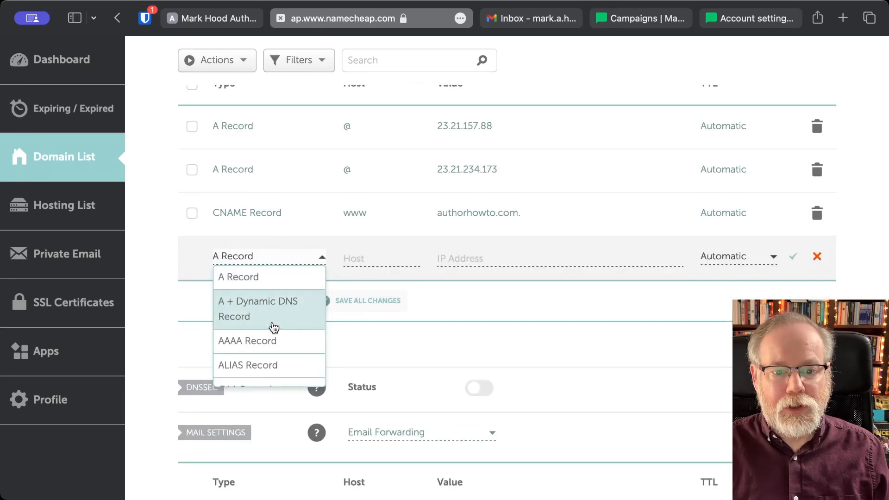
- Make the new record a CNAME Record and paste the copied DKIM name as its host
scroll(274, 333, down, 5)
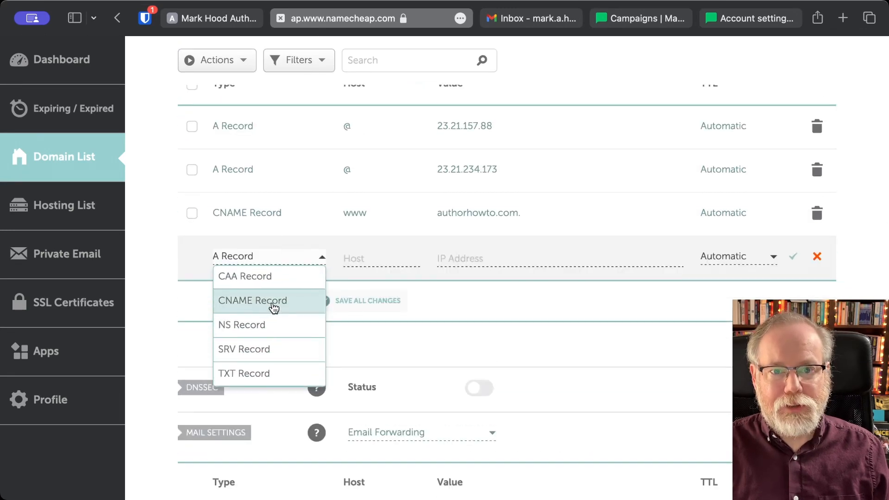
click(274, 308)
click(392, 256)
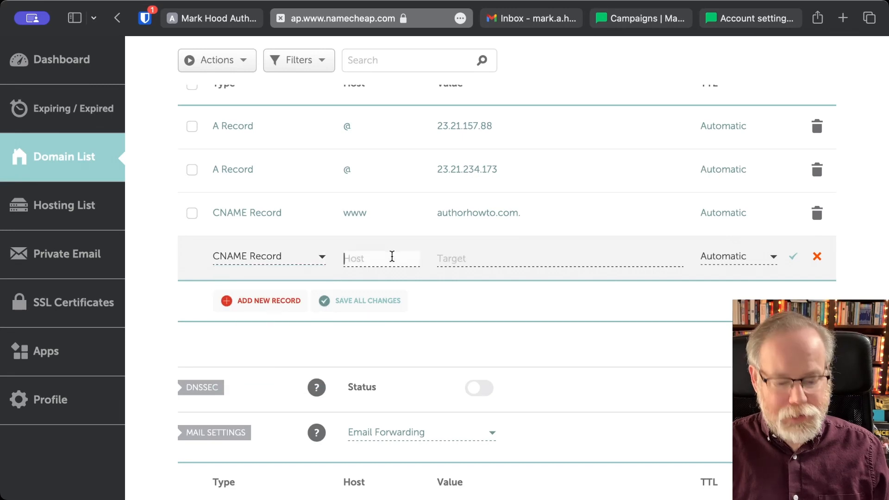
text(authorhowto.com)
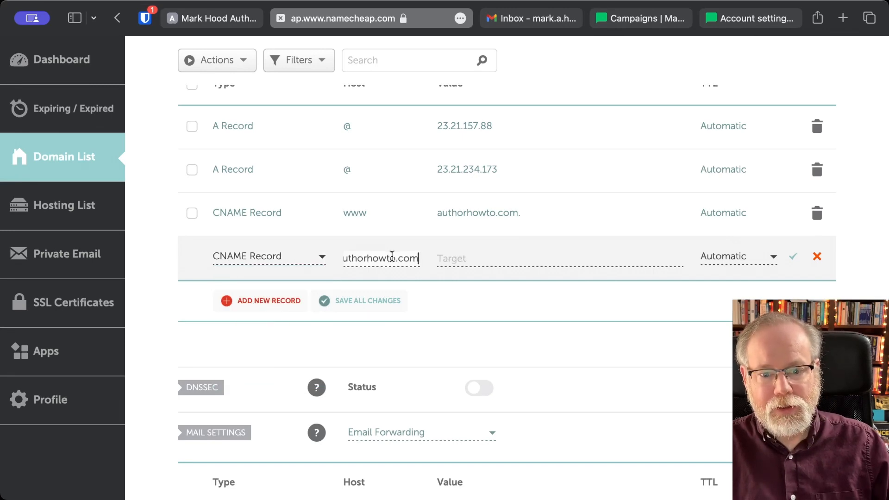
scroll(379, 257, left, 3)
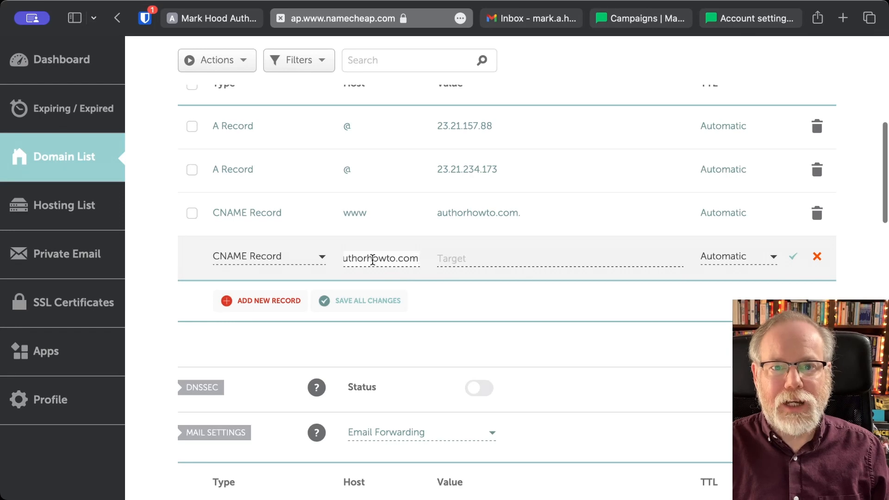
- Trim the host to litesrv._domainkey by removing the trailing '.authorhowto.com'
key(BackSpace)
key(BackSpace)
key(BackSpace)
key(BackSpace)
key(BackSpace)
key(BackSpace)
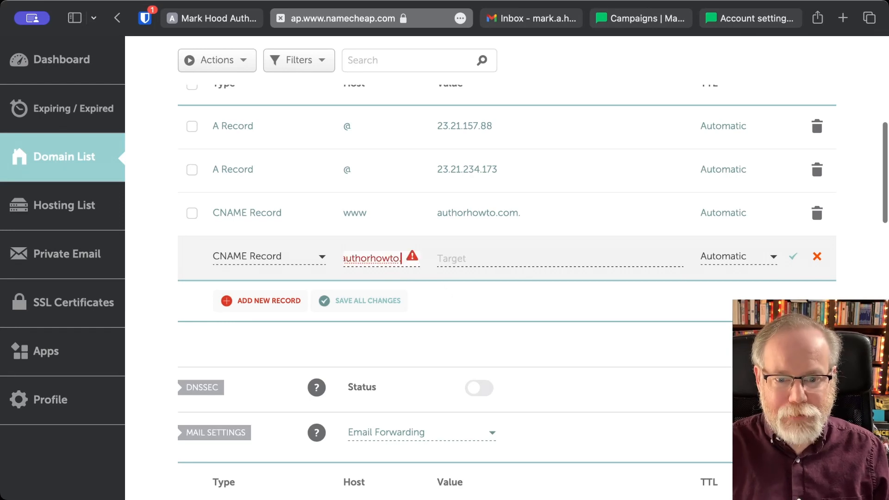
key(BackSpace)
key(BackSpace)
key(BackSpace)
key(BackSpace)
key(BackSpace)
key(BackSpace)
key(BackSpace)
key(BackSpace)
key(BackSpace)
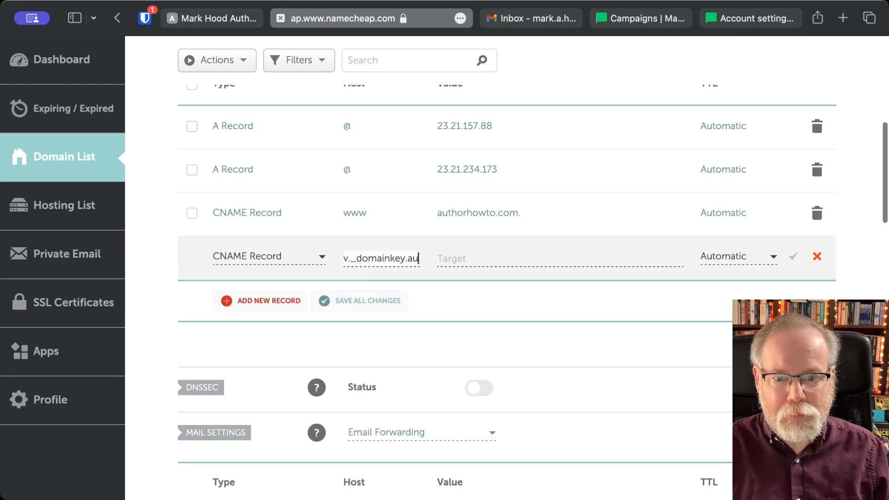
key(BackSpace)
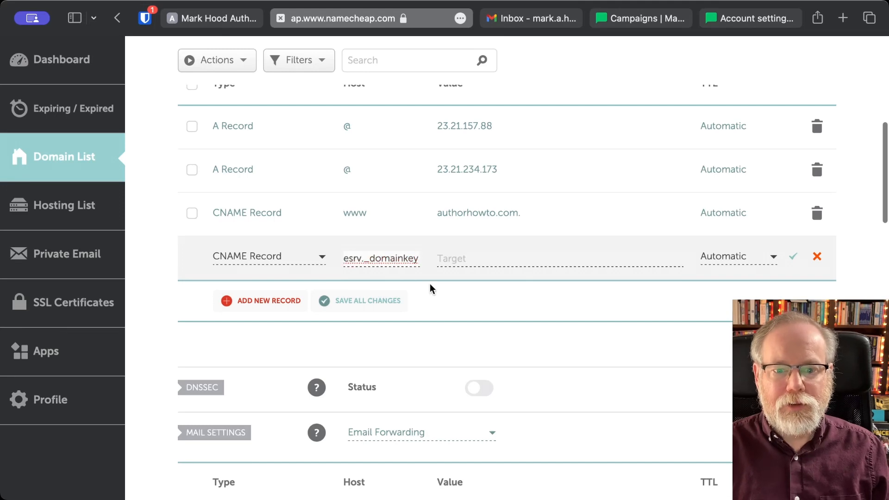
key(Left)
key(Left)
key(Left)
key(Left)
key(Left)
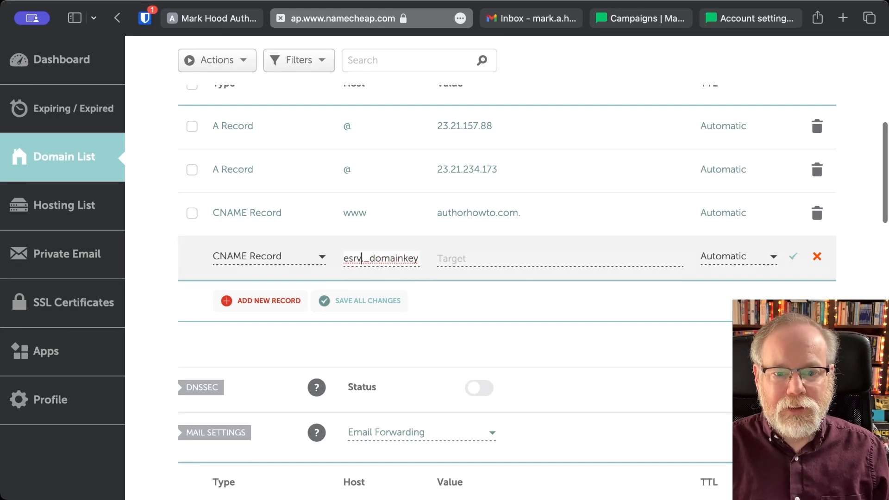
key(Left)
key(Left)
key(Left)
key(Left)
key(Left)
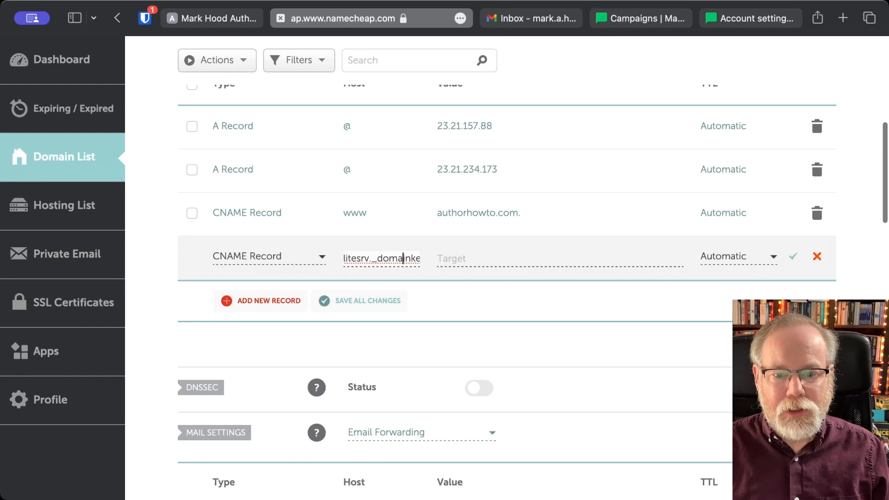
key(Right)
key(Right)
key(Right)
key(Right)
key(Right)
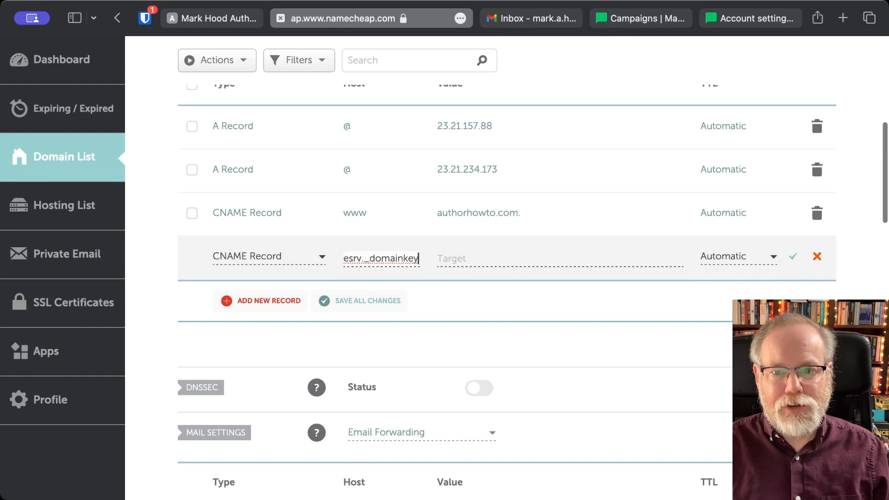
text(.)
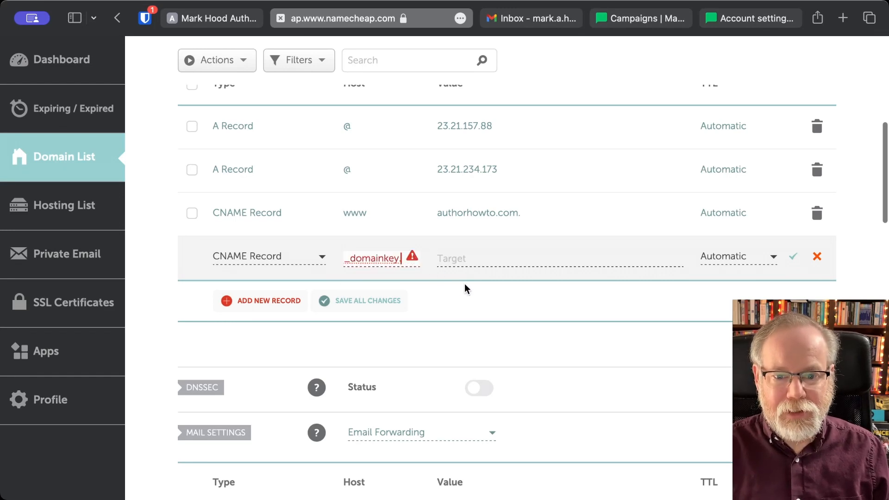
key(BackSpace)
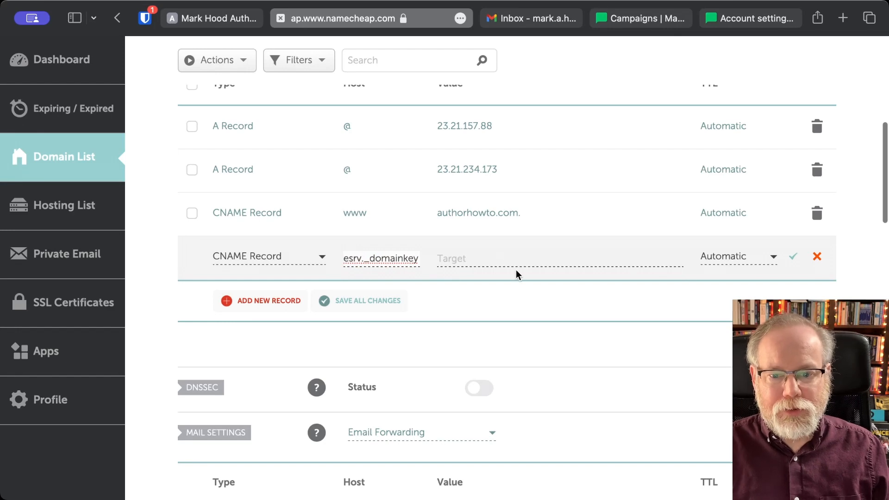
click(504, 258)
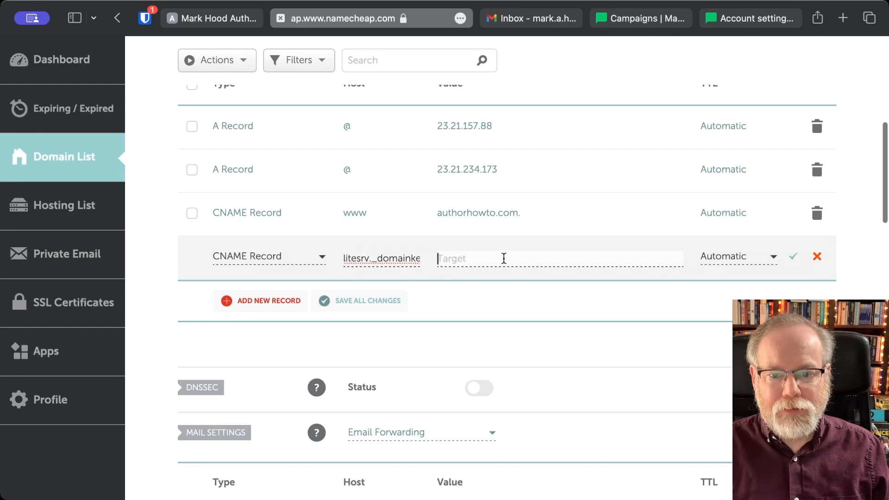
- Copy the DKIM value litesrv._domainkey.mlsend.com from MailerLite and return to Namecheap
click(736, 21)
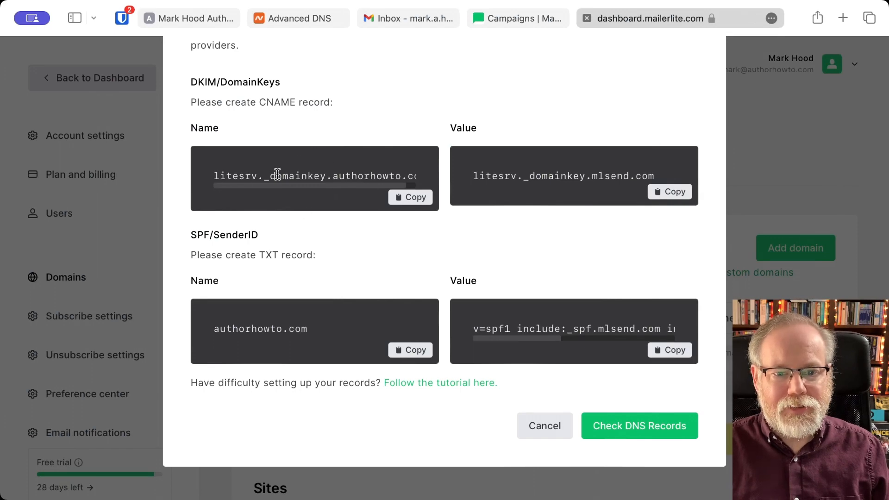
scroll(354, 176, right, 3)
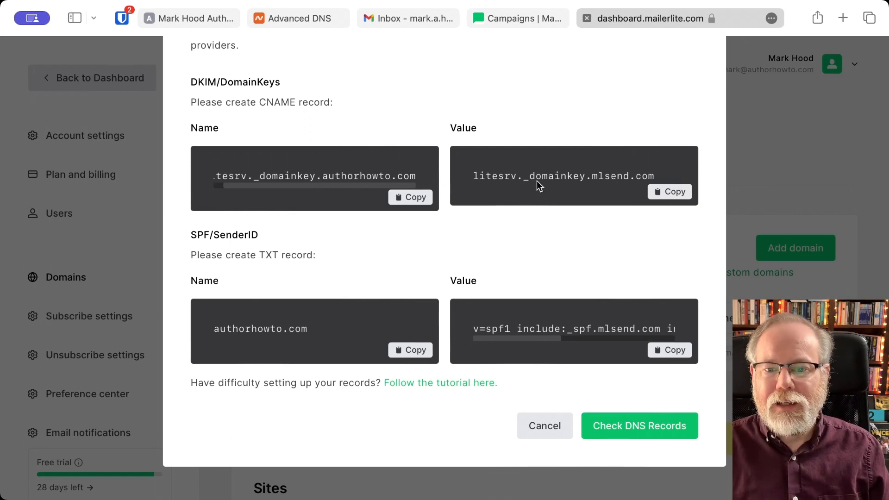
click(666, 198)
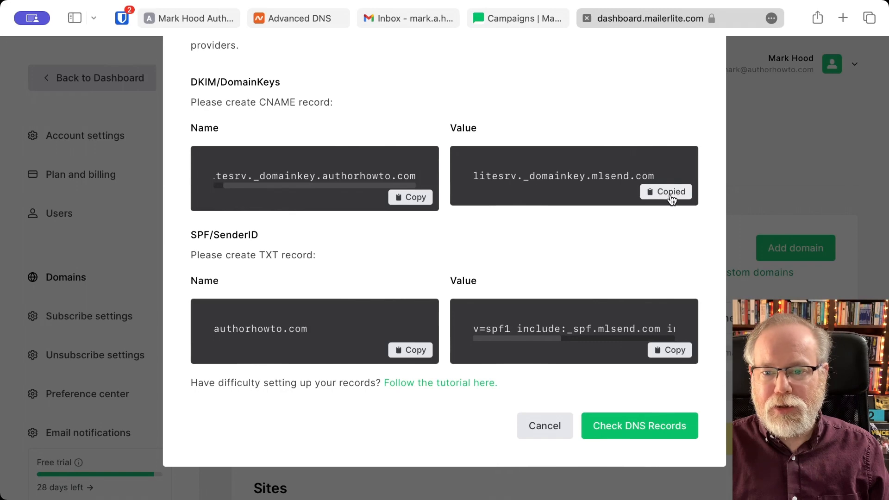
click(307, 19)
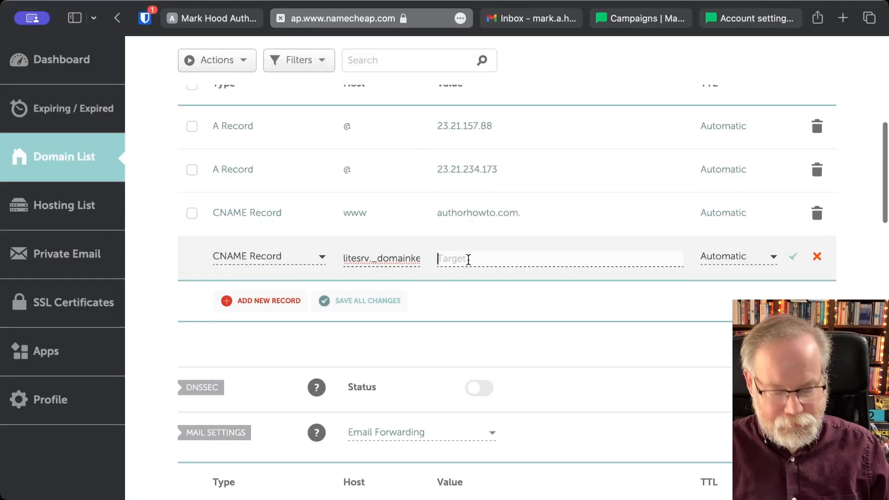
- Save the CNAME with target litesrv._domainkey.mlsend.com, then scroll down to Mail Settings
key(super+v)
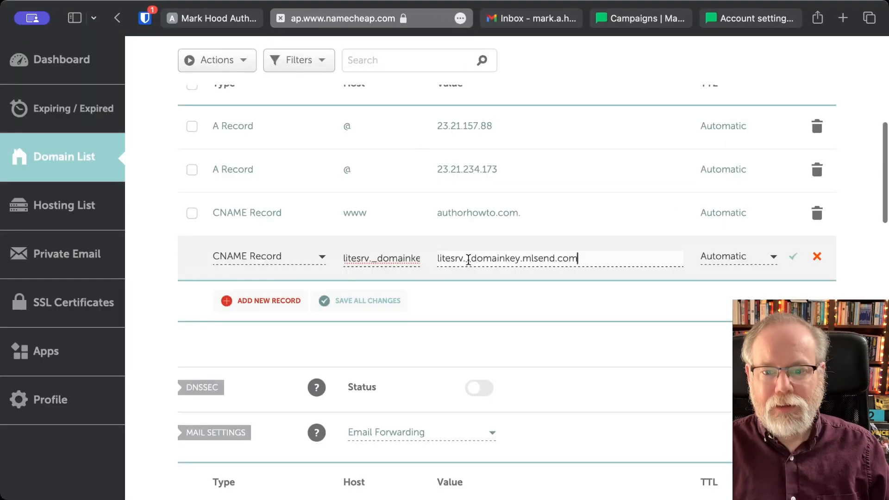
scroll(793, 258, down, 1)
click(792, 255)
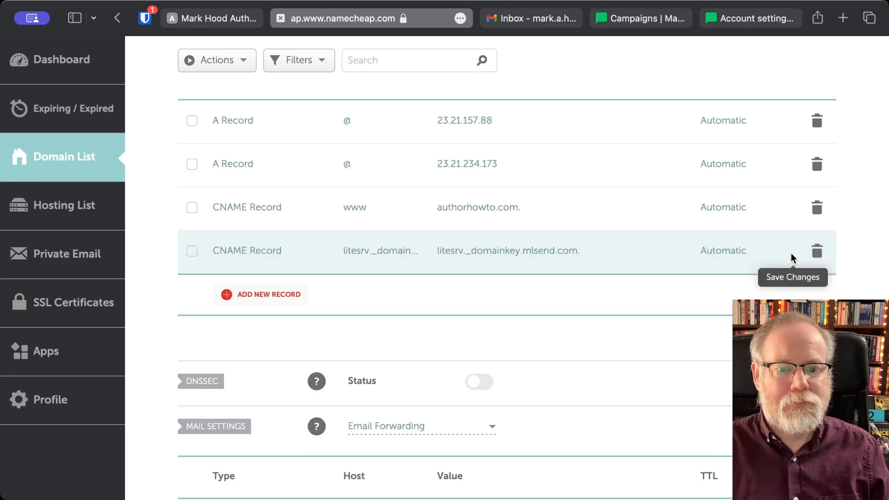
scroll(791, 253, down, 4)
scroll(791, 253, down, 8)
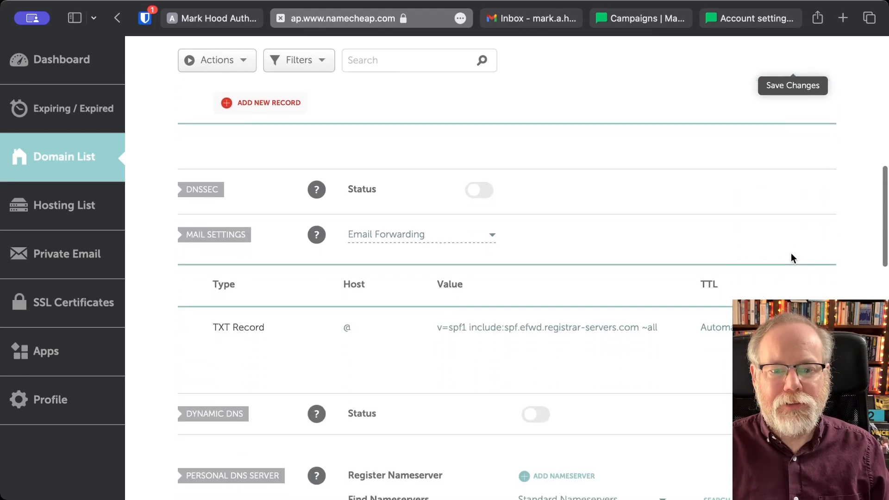
scroll(791, 253, down, 3)
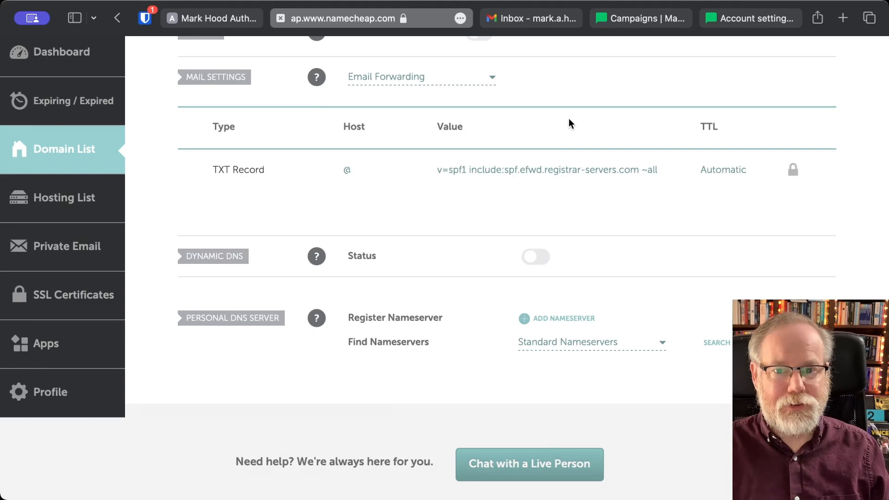
- Read through MailerLite's full SPF TXT value required for authorhowto.com
click(746, 21)
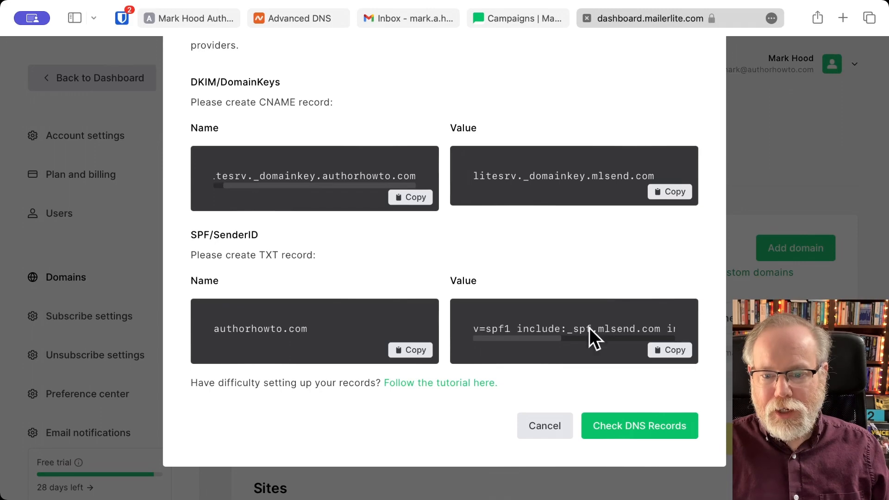
scroll(519, 329, right, 8)
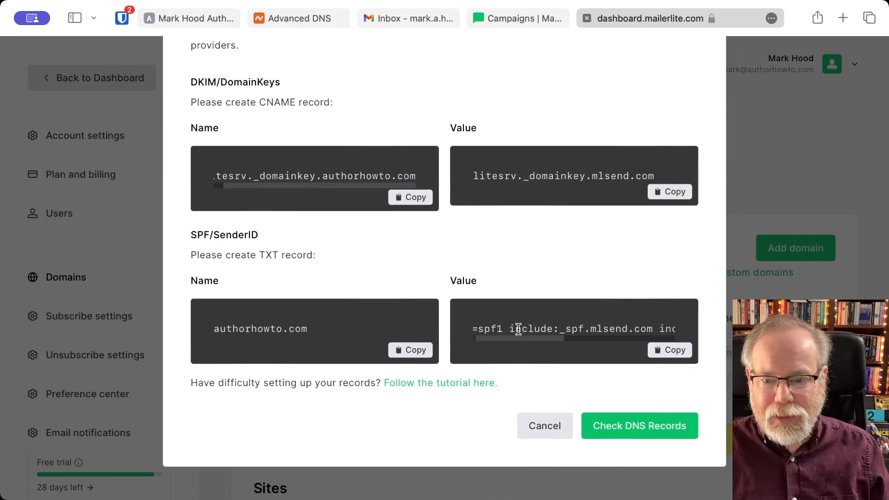
scroll(519, 329, right, 5)
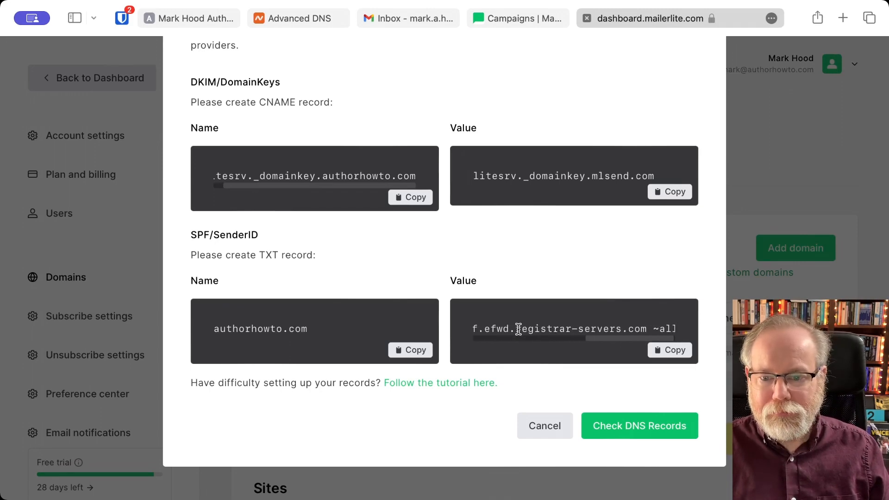
scroll(519, 329, left, 10)
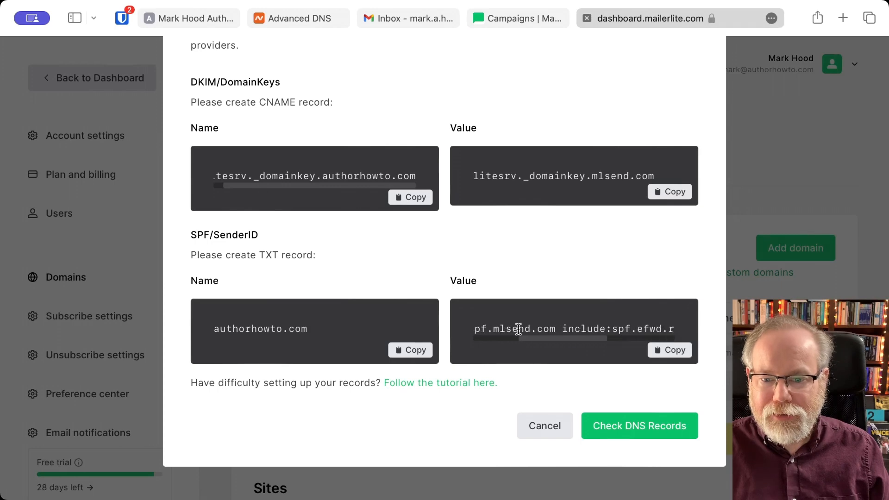
scroll(519, 329, right, 3)
scroll(519, 329, right, 2)
scroll(519, 329, left, 5)
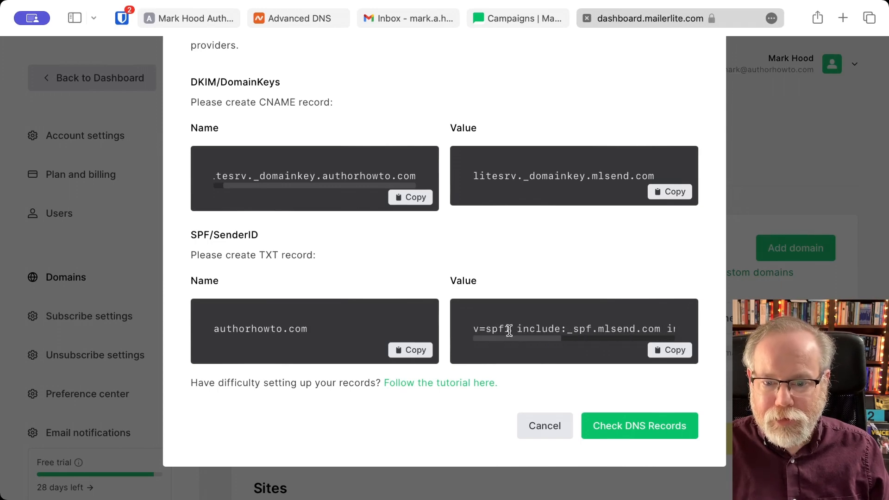
scroll(523, 327, right, 2)
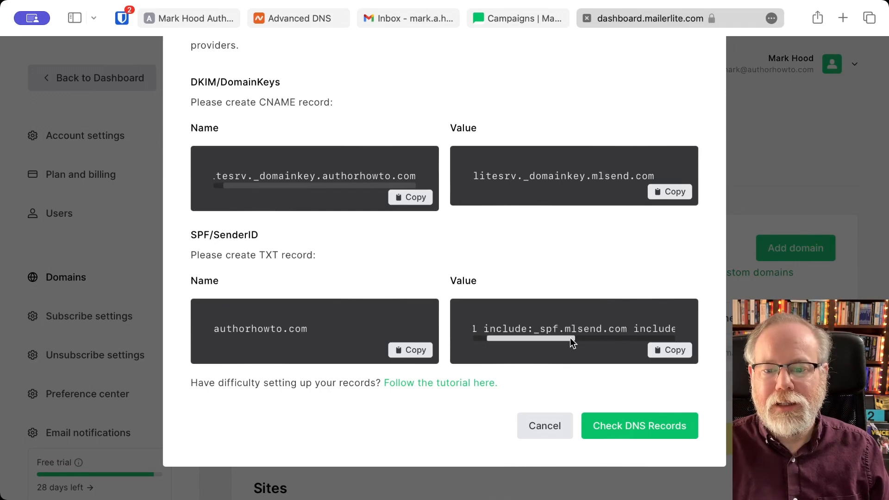
scroll(602, 329, right, 3)
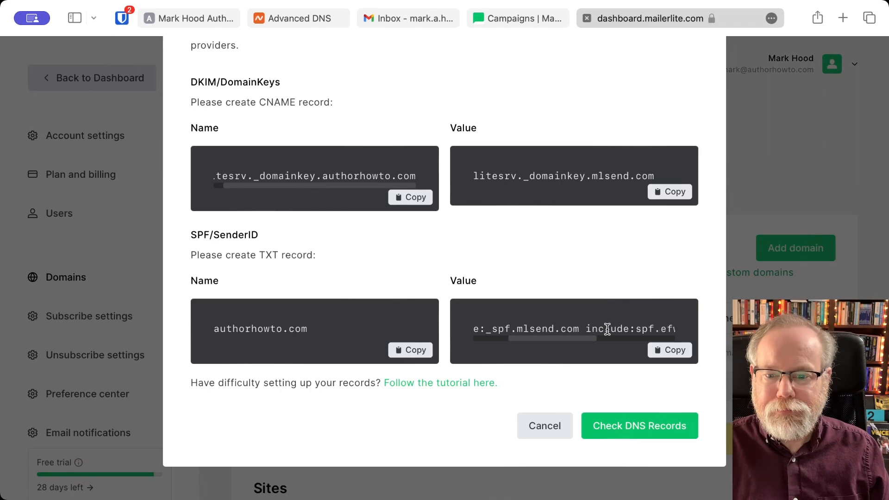
scroll(607, 329, right, 3)
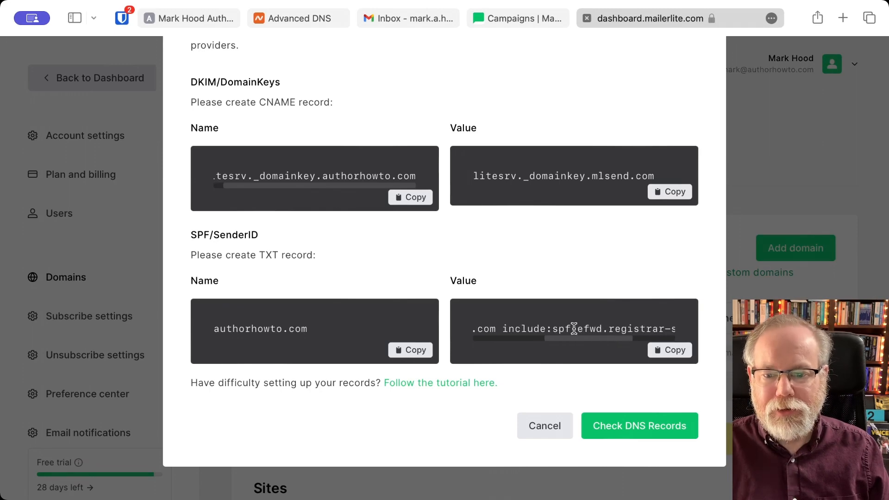
scroll(608, 327, right, 5)
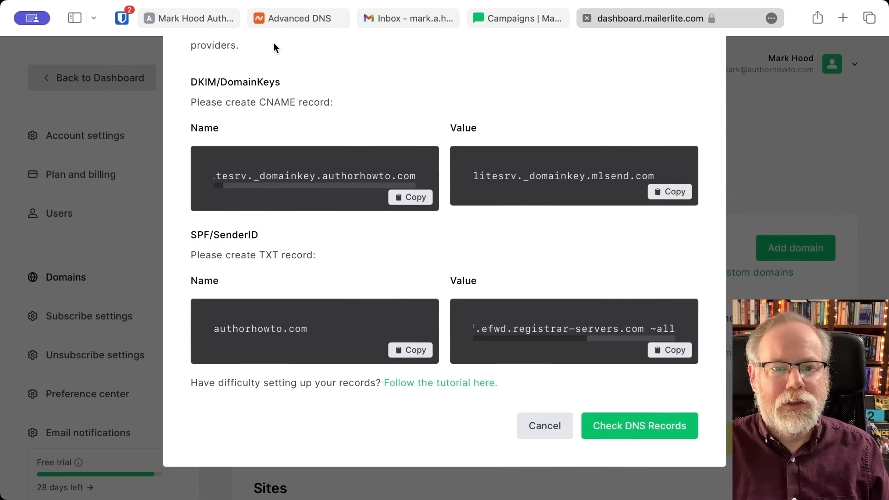
- Compare with Namecheap's existing TXT record, then copy MailerLite's SPF value and return to Namecheap
click(284, 18)
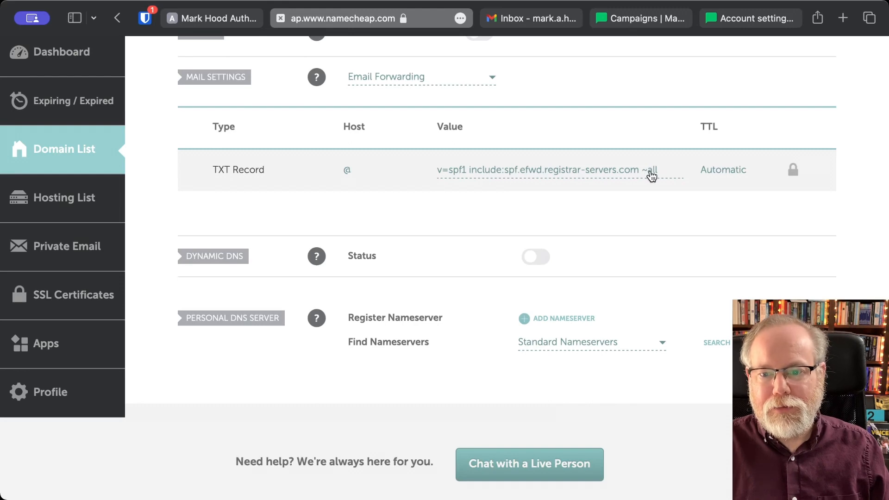
click(745, 21)
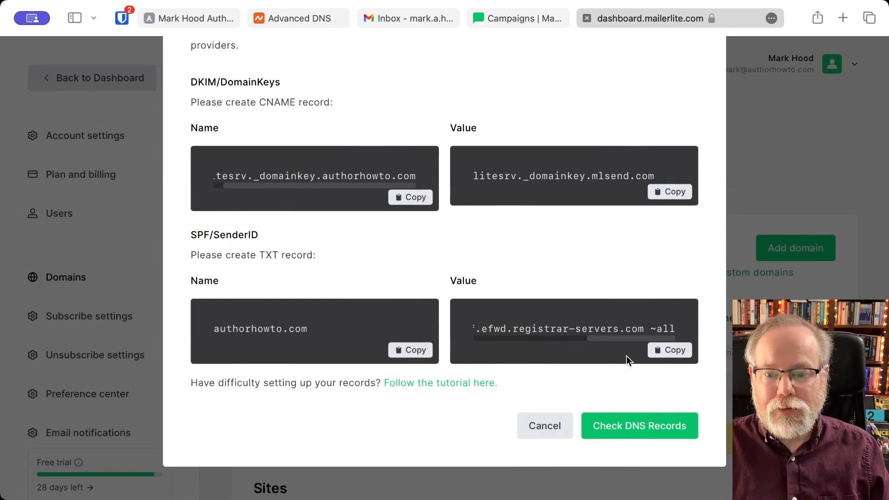
click(675, 354)
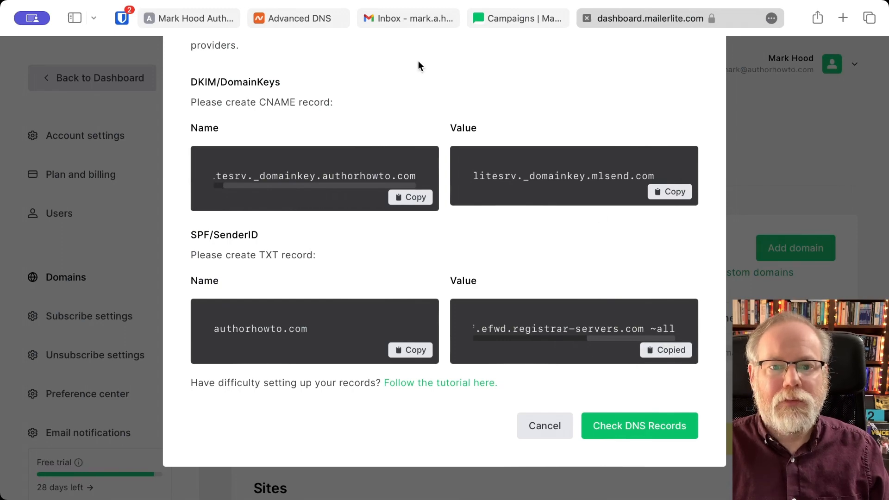
click(311, 17)
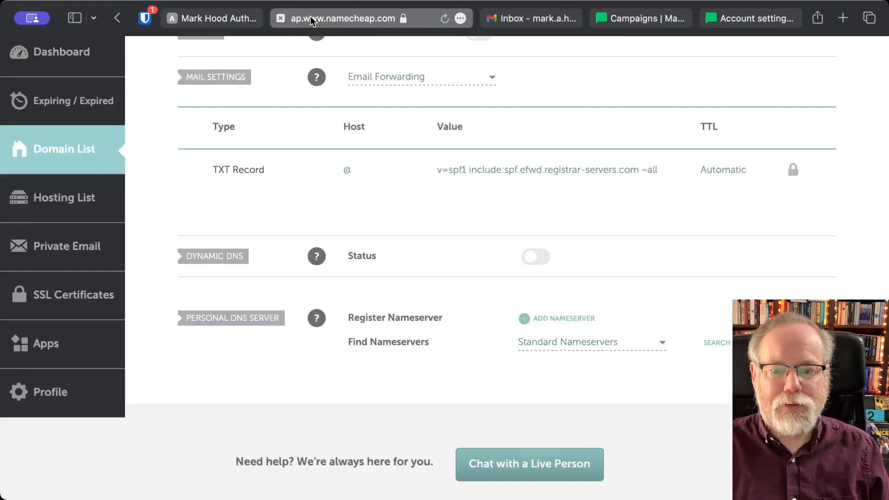
- Replace the @ TXT record with v=spf1 include:_spf.mlsend.com include:spf.efwd.registrar-servers.com ~all and save it
click(545, 174)
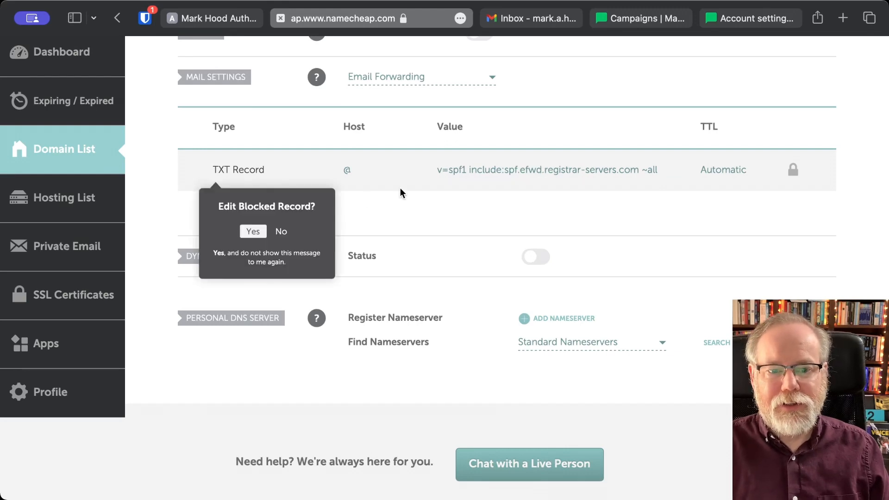
click(254, 233)
triple_click(497, 174)
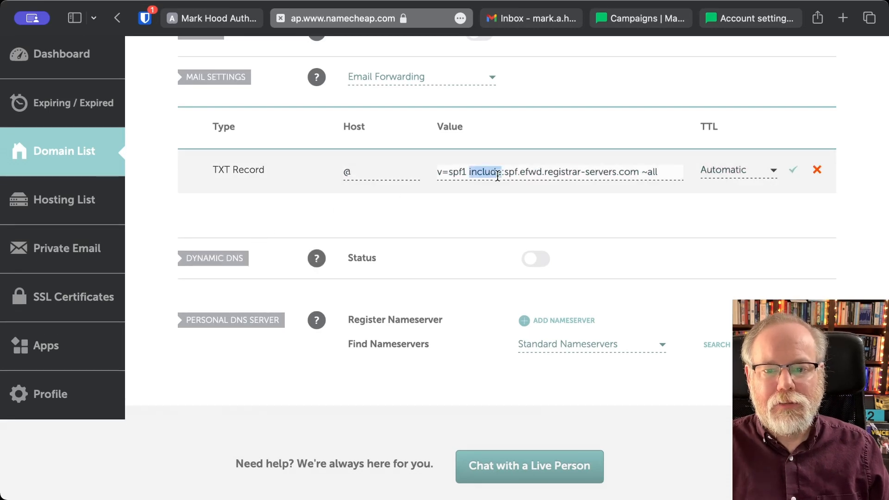
key(super+v)
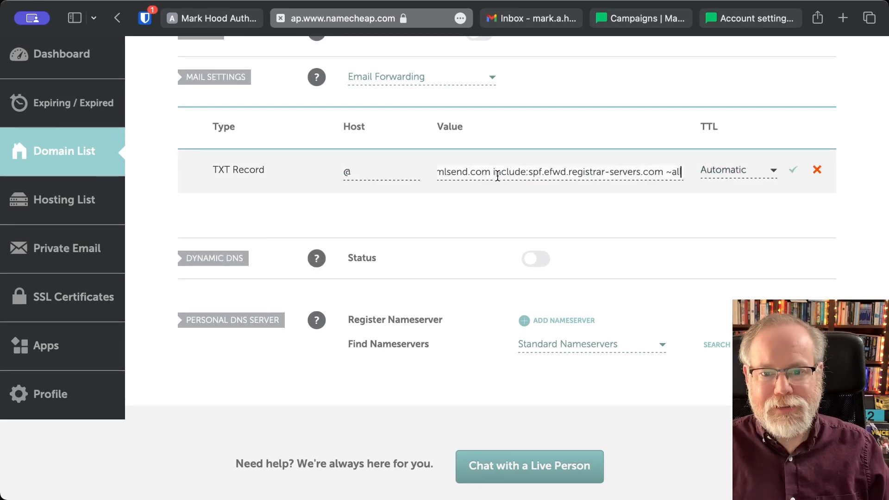
scroll(483, 173, left, 3)
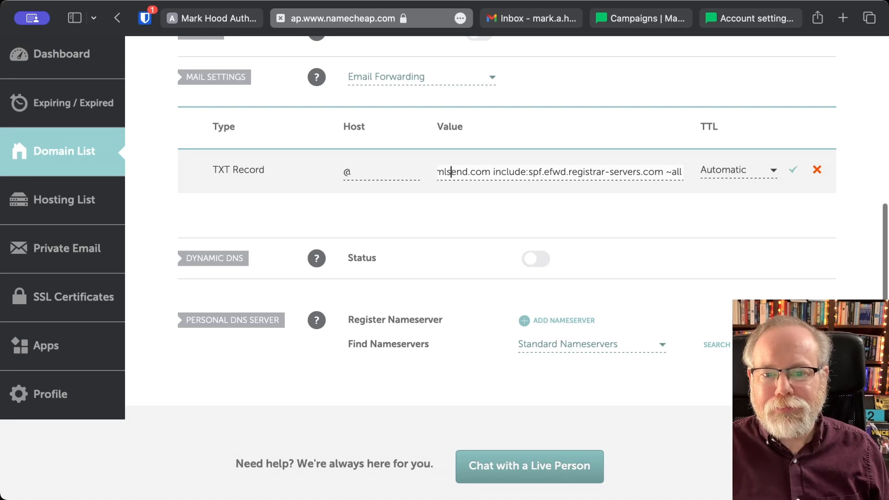
key(Left)
key(Left)
key(Left)
key(Left)
key(Left)
key(Left)
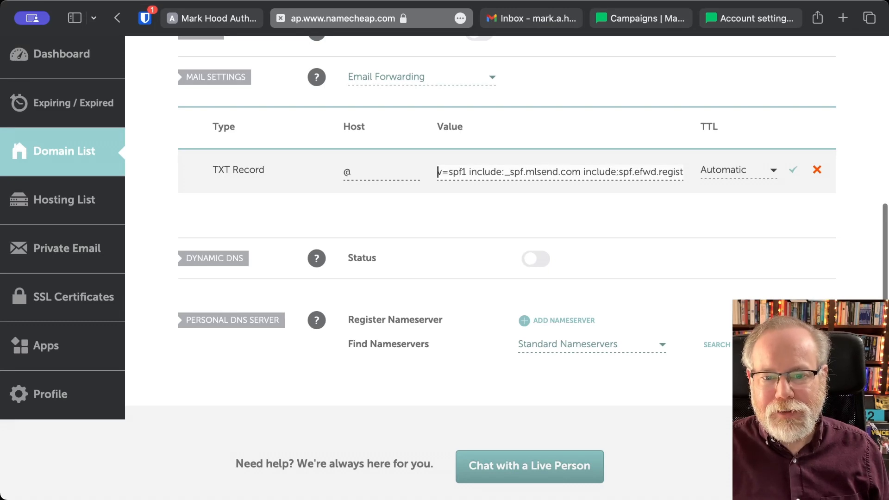
click(793, 169)
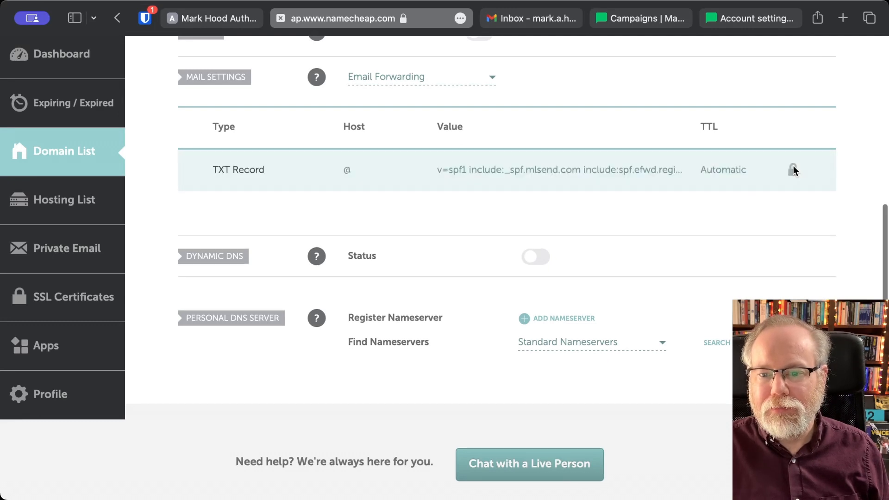
click(738, 21)
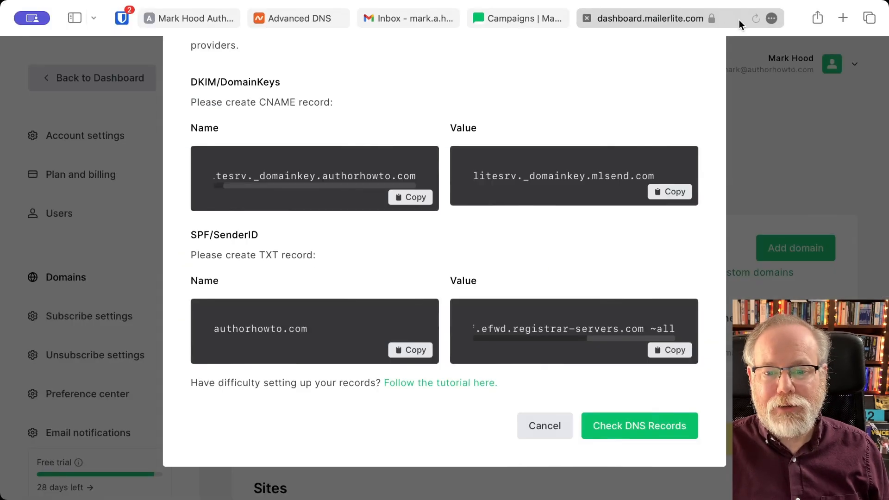
- Compare MailerLite's required DNS records against Namecheap's records for authorhowto.com
scroll(420, 170, up, 3)
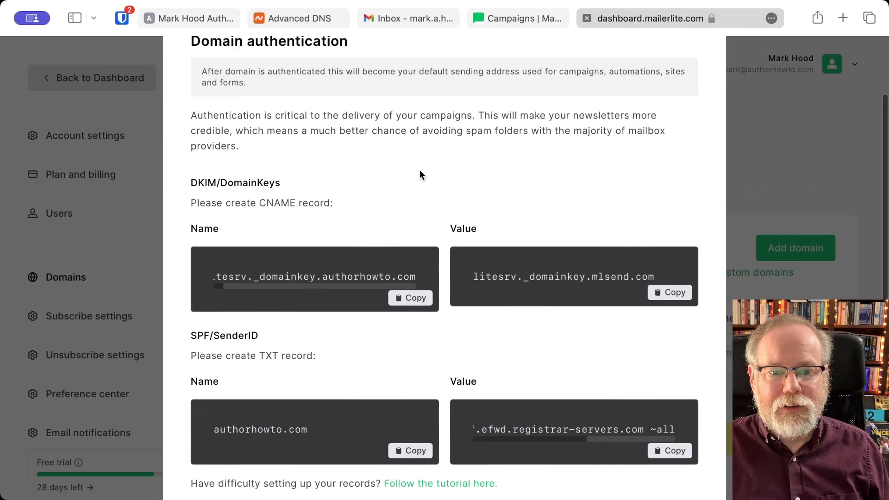
scroll(420, 171, down, 3)
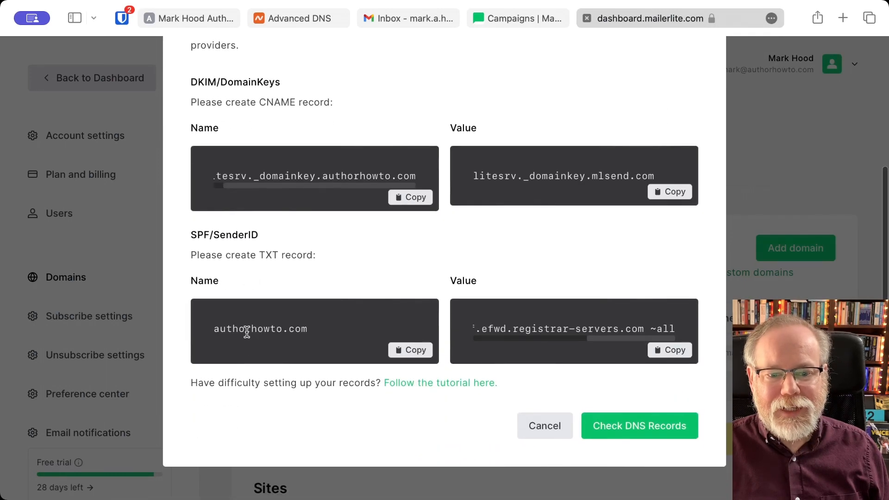
click(276, 17)
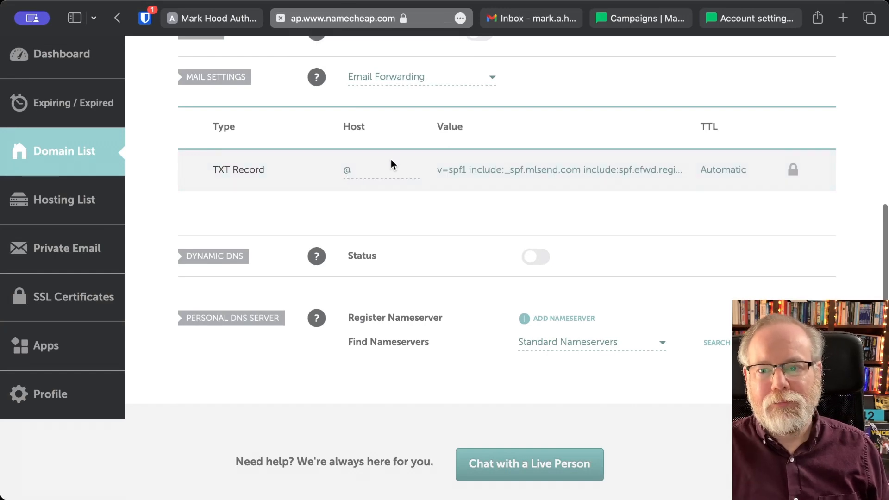
click(739, 21)
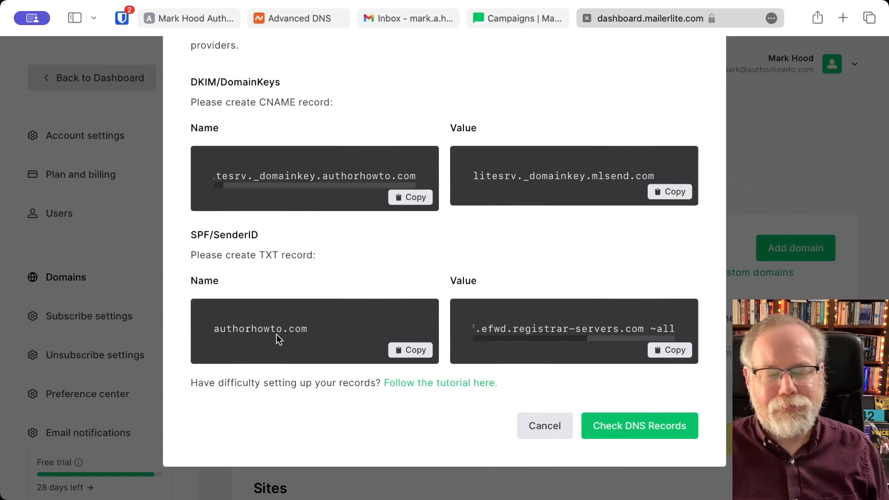
click(282, 21)
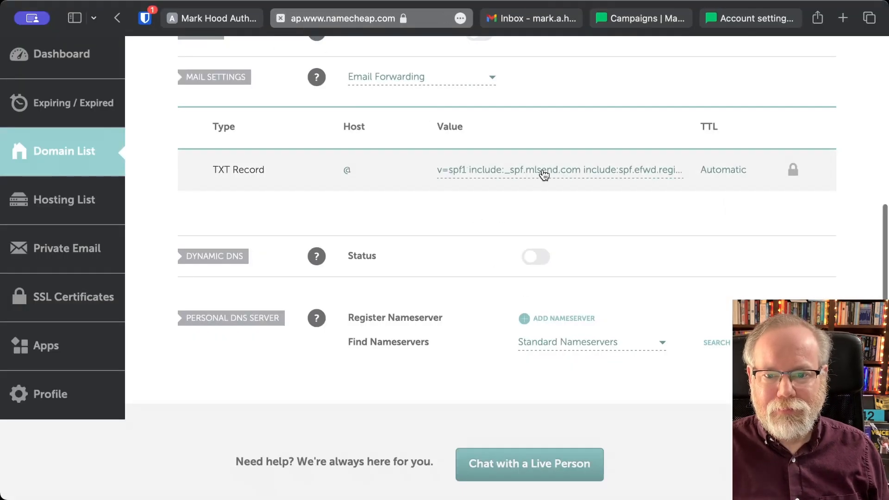
- Confirm the litesrv._domainkey CNAME is listed in Namecheap, then return to MailerLite's DNS dialog
scroll(355, 177, up, 5)
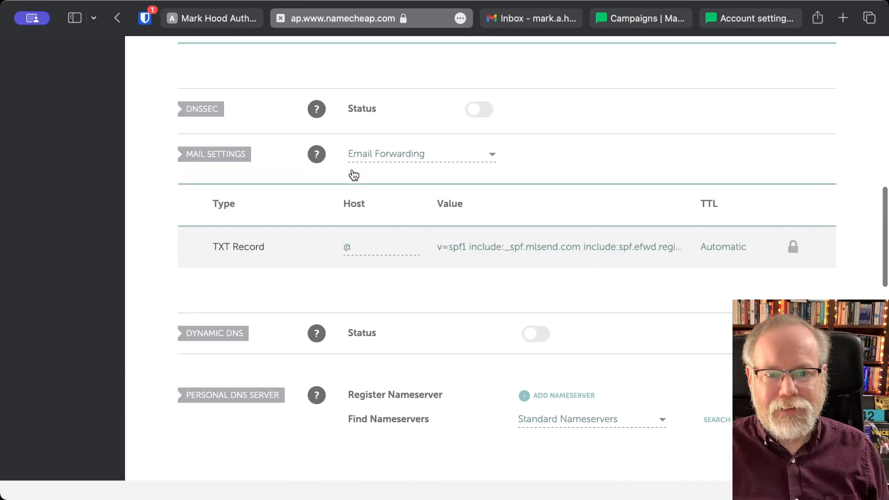
scroll(353, 176, up, 4)
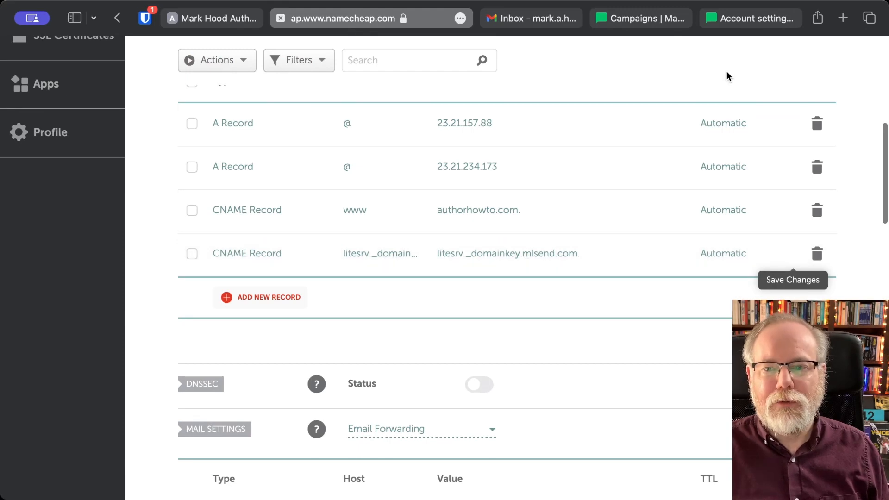
click(741, 19)
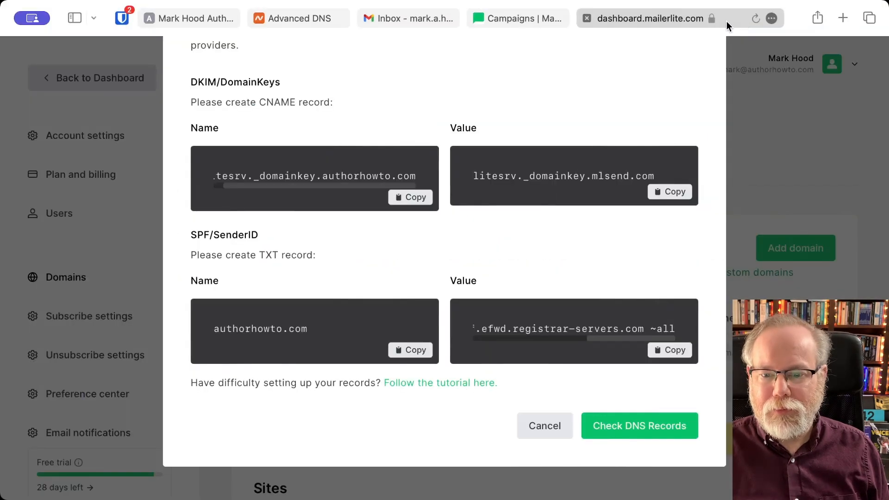
- Run Check DNS Records so authorhowto.com shows as Verified and Authenticated
click(635, 438)
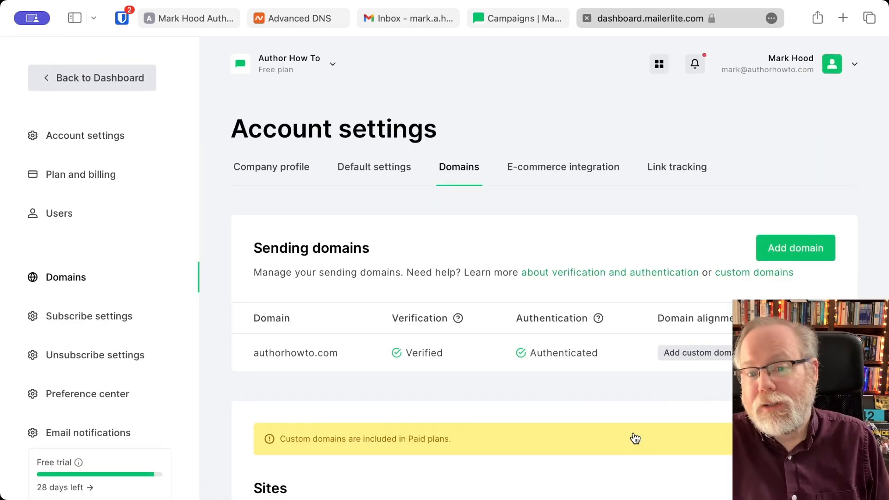
scroll(564, 347, down, 3)
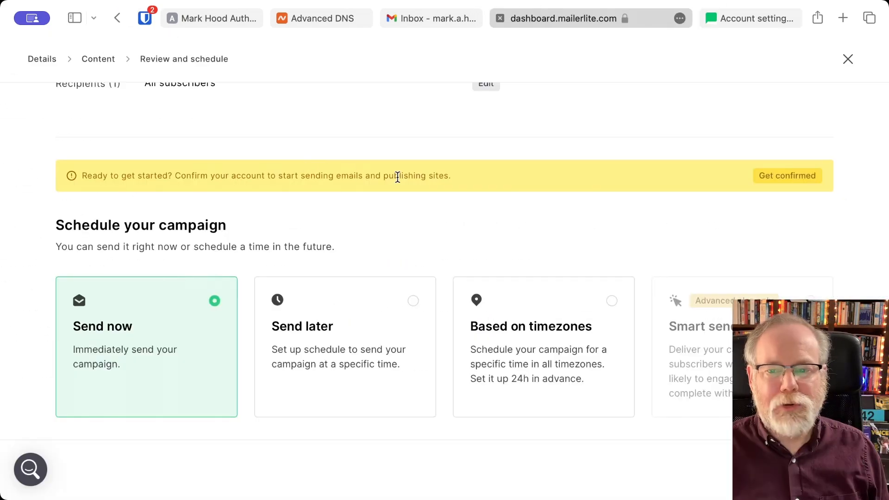
- Open the account confirmation form and answer that there are no existing subscribers
click(781, 184)
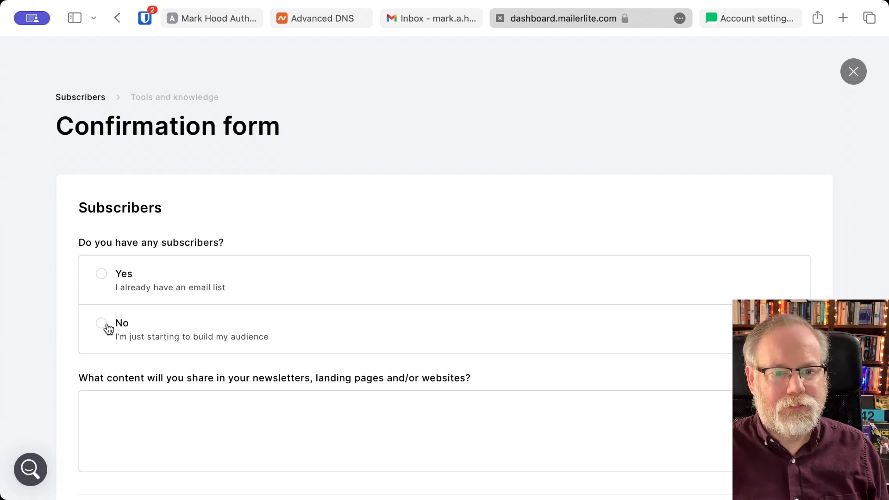
scroll(435, 312, down, 4)
scroll(435, 310, up, 3)
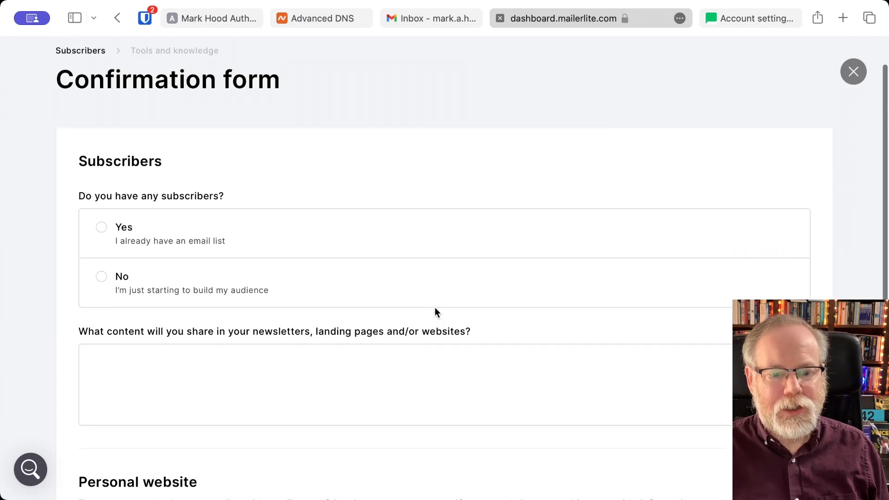
click(101, 277)
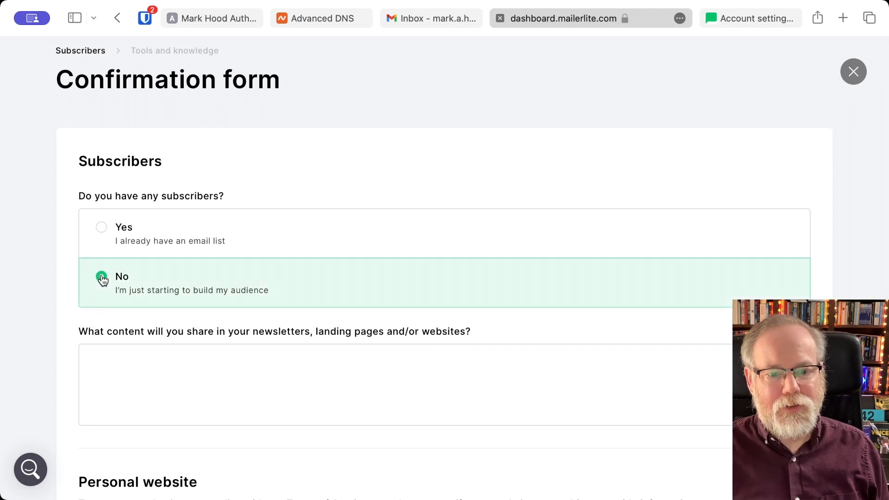
scroll(103, 279, down, 3)
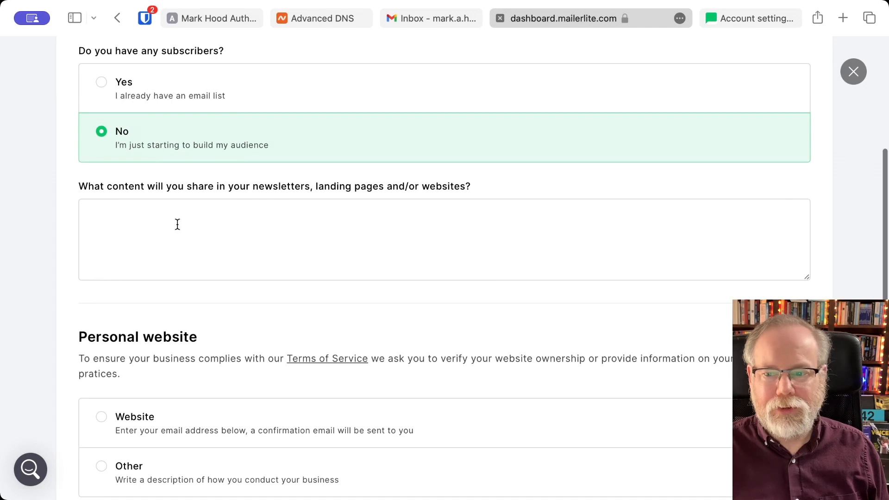
scroll(177, 224, down, 3)
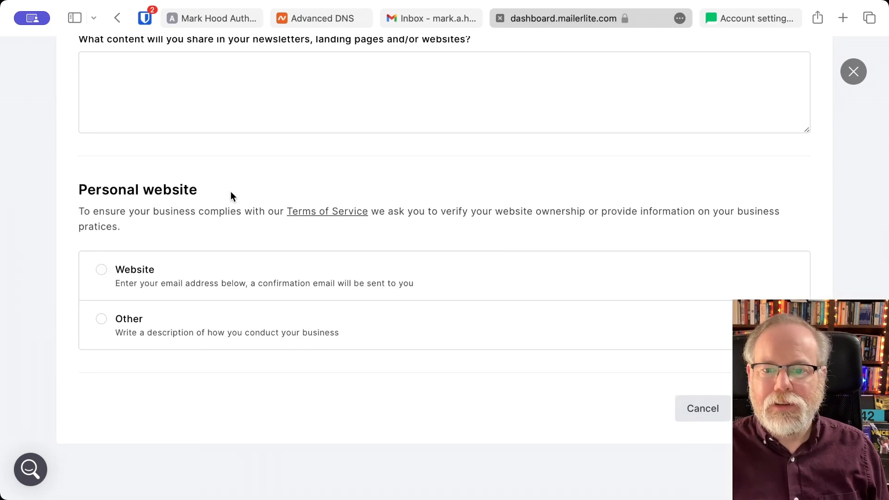
- Choose Website verification, enter authorhowtoco.com as the URL, and submit the form
click(139, 280)
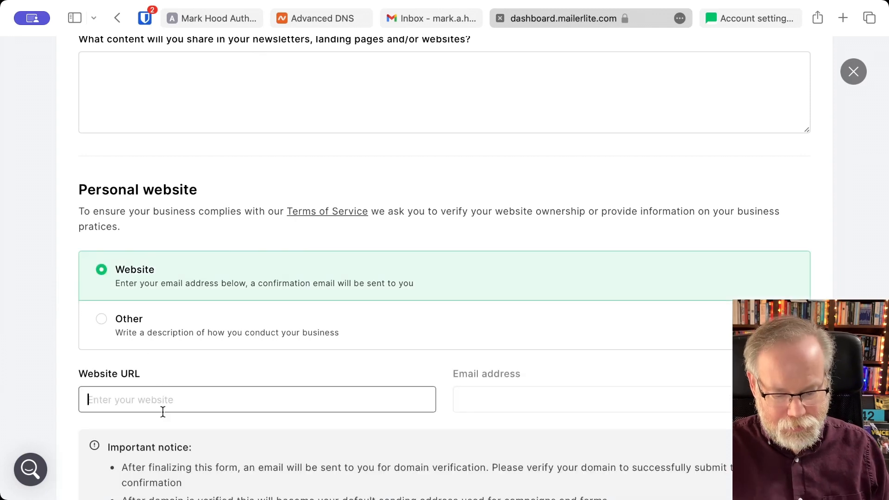
text(authorhowto)
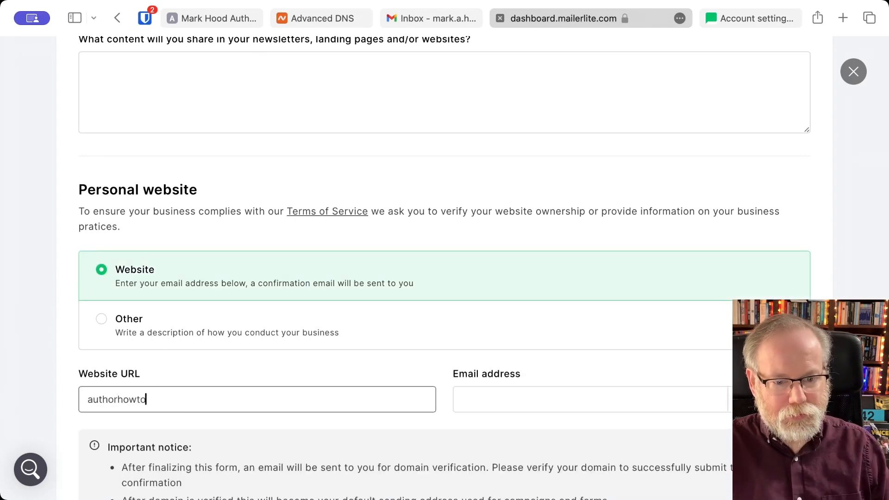
text(co.)
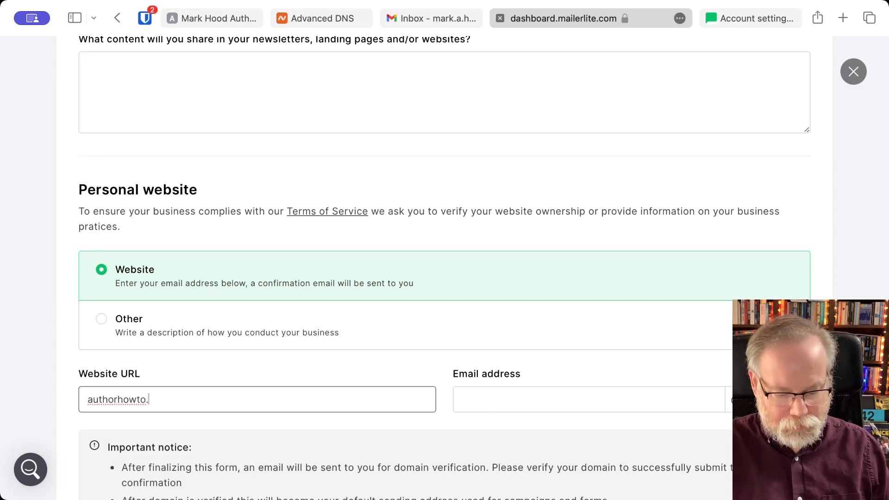
text(com)
scroll(234, 414, down, 3)
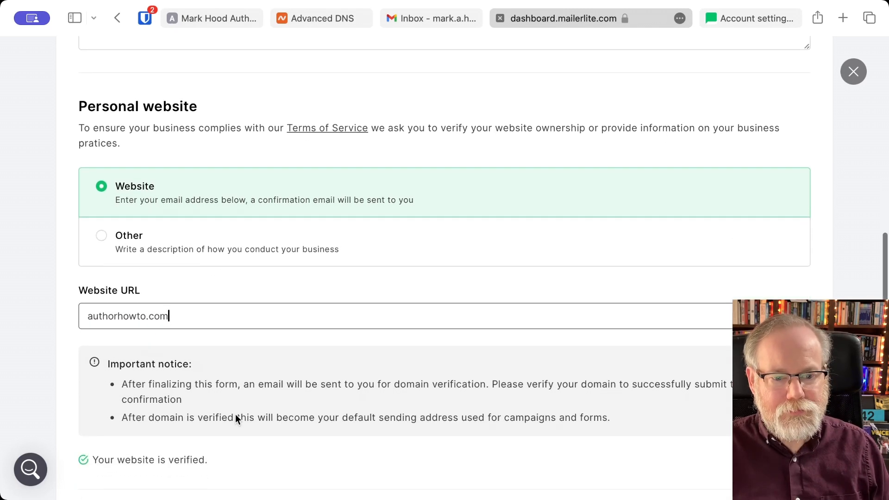
scroll(235, 414, down, 3)
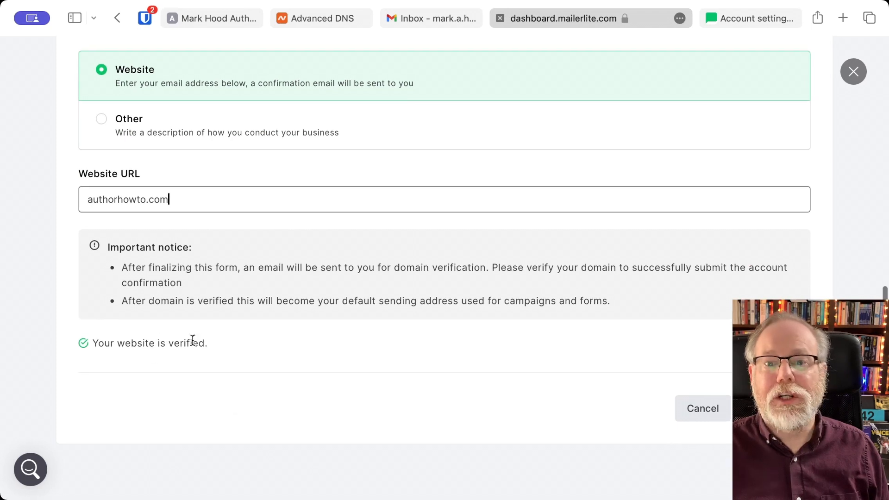
click(775, 409)
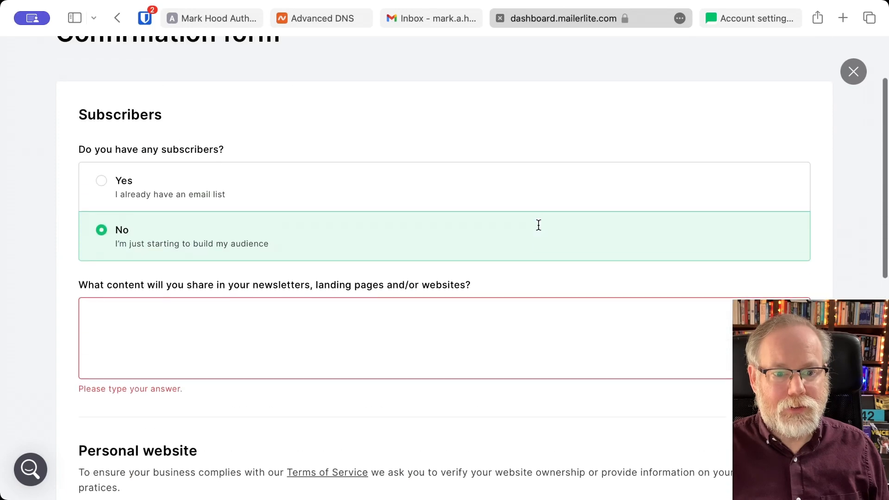
- Answer the content question with 'News about my books.' and submit this part of the form
click(391, 359)
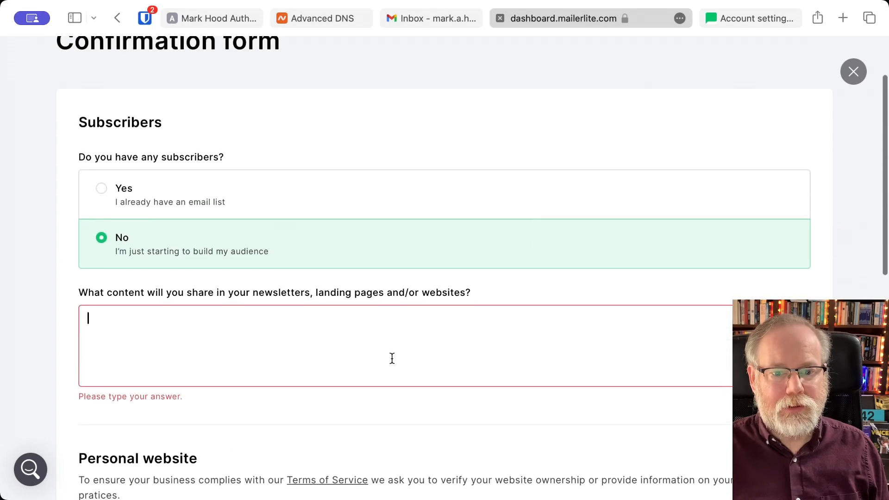
text(News )
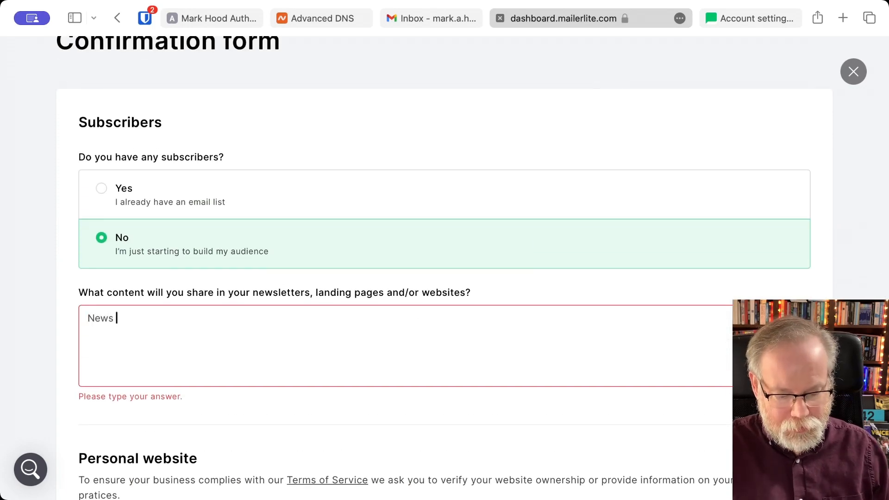
text(about my )
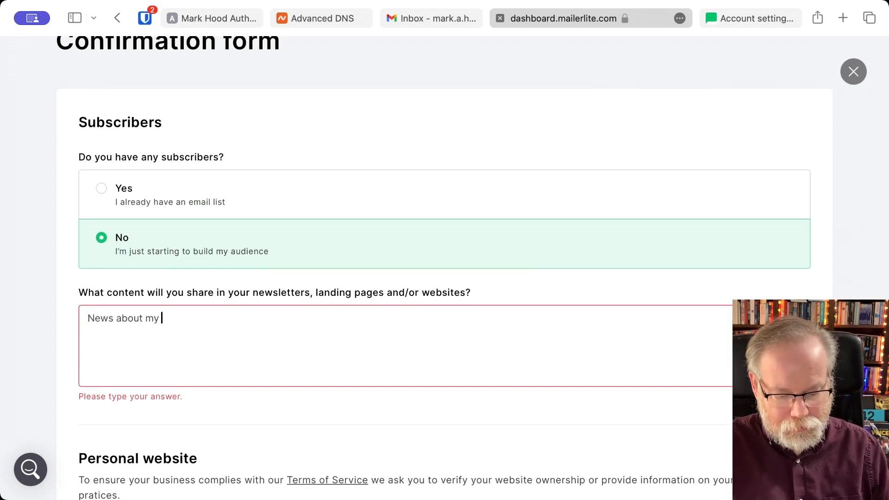
text(abooks.)
scroll(445, 250, down, 4)
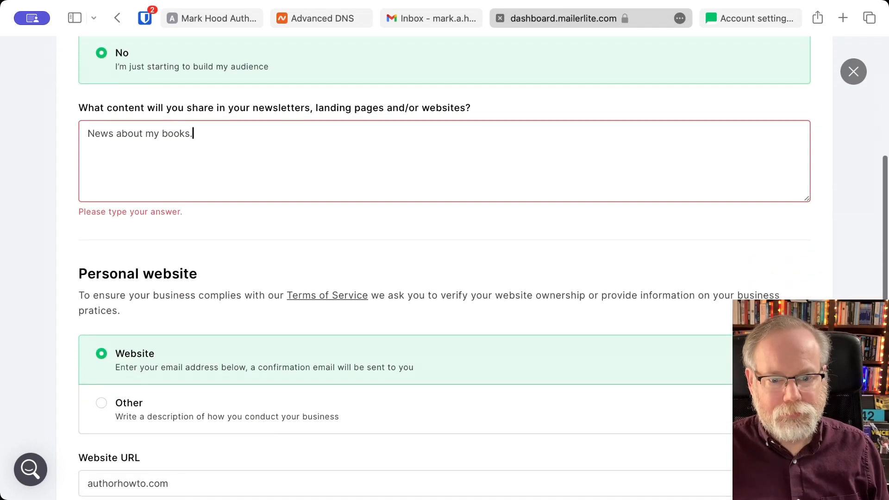
scroll(445, 250, down, 6)
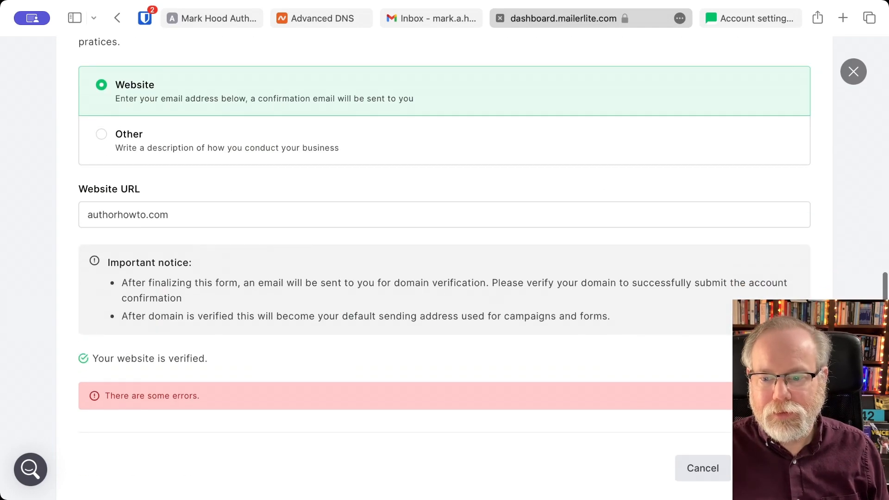
click(774, 468)
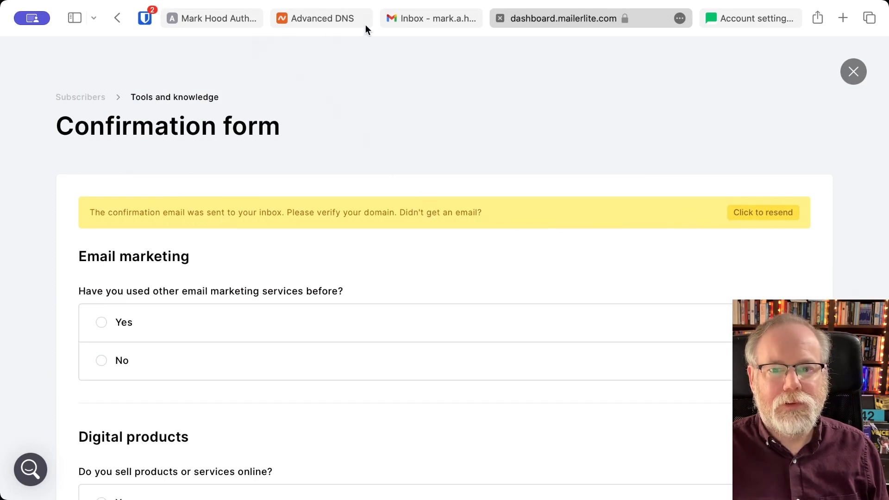
click(442, 18)
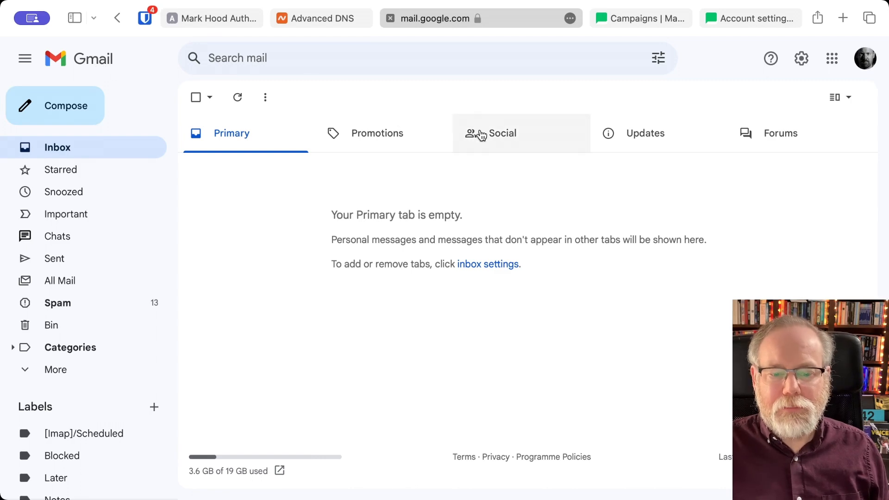
key(ctrl+Tab)
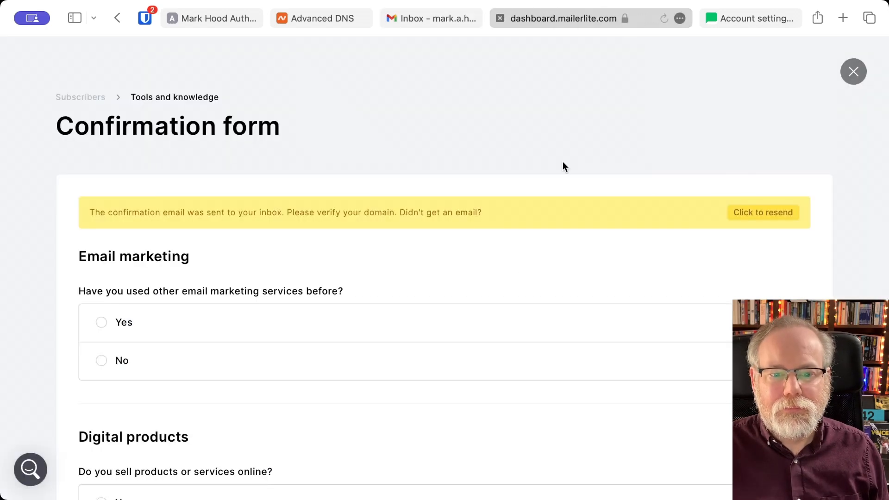
scroll(495, 299, down, 5)
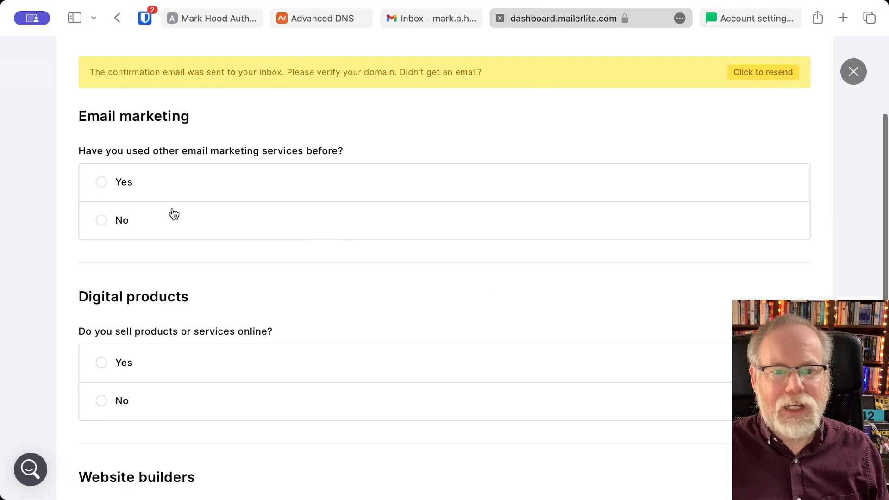
scroll(140, 246, down, 2)
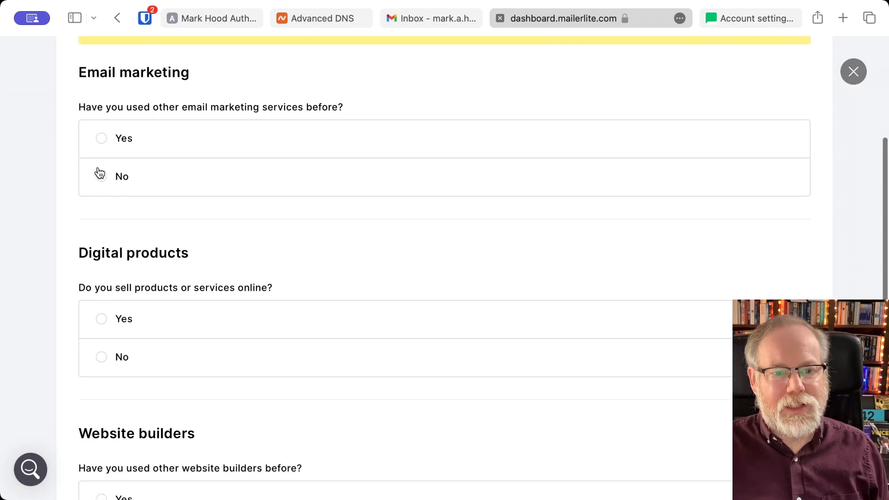
- Answer No to other email marketing services, selling products online, and other website builders
click(102, 140)
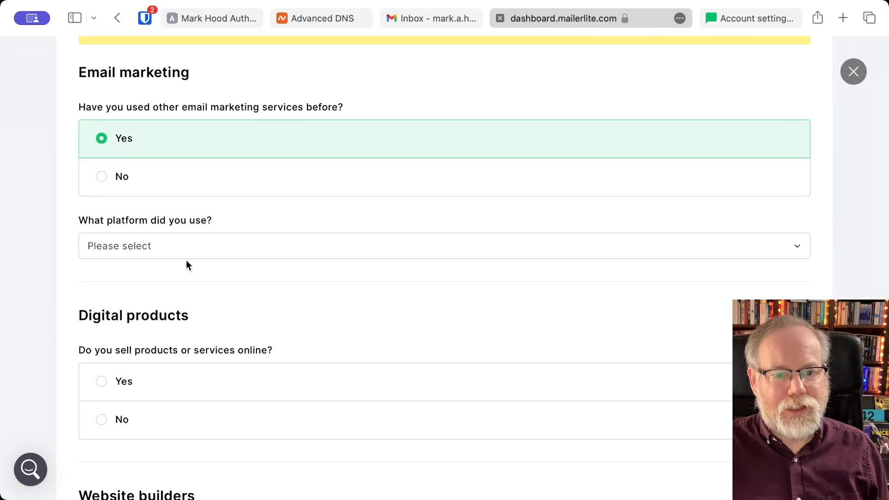
click(100, 184)
scroll(138, 254, down, 3)
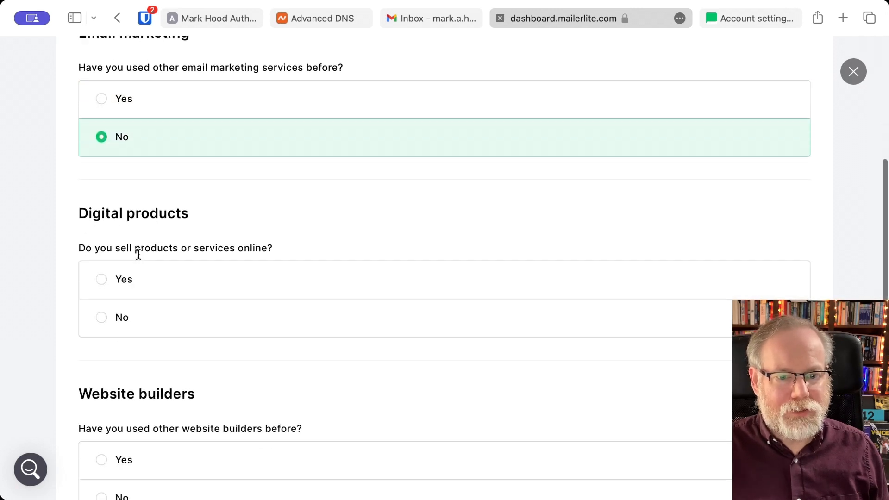
click(102, 219)
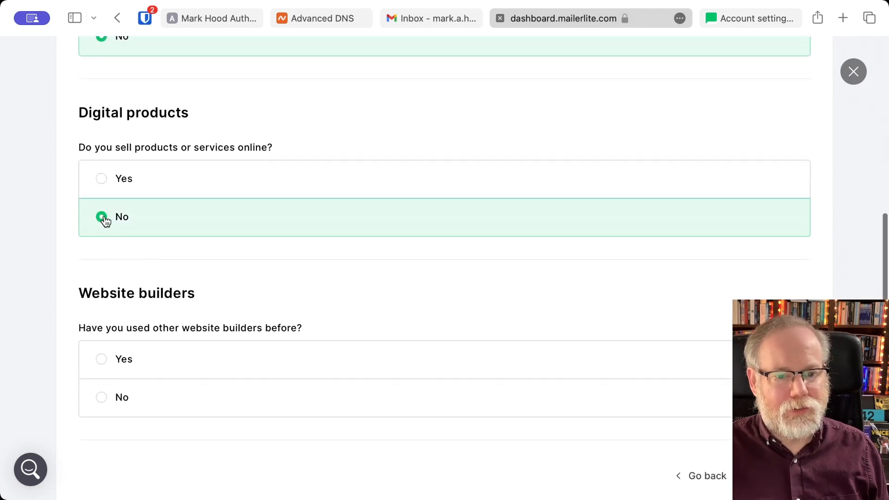
click(102, 399)
scroll(100, 401, down, 3)
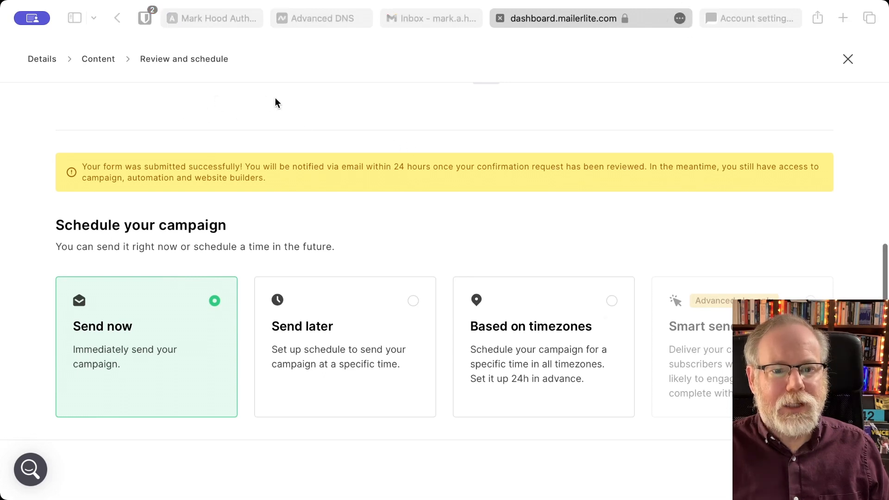
click(556, 414)
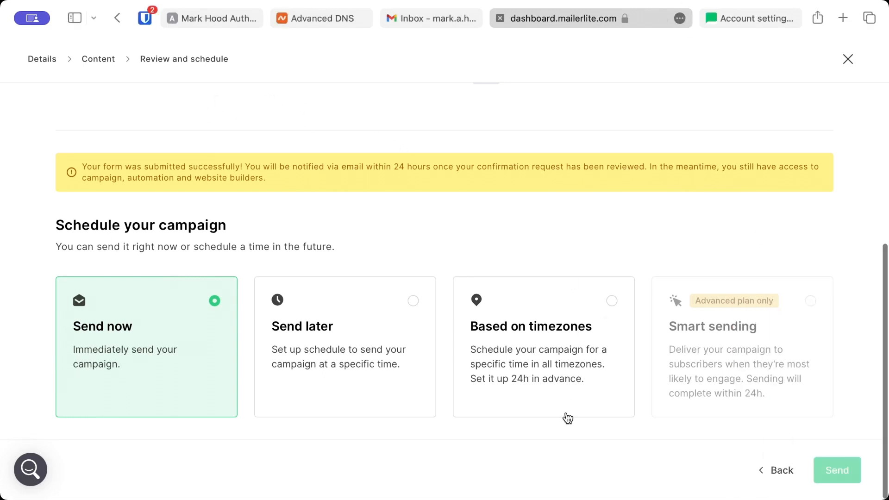
mouse_move(845, 481)
scroll(491, 159, up, 1)
scroll(491, 159, up, 7)
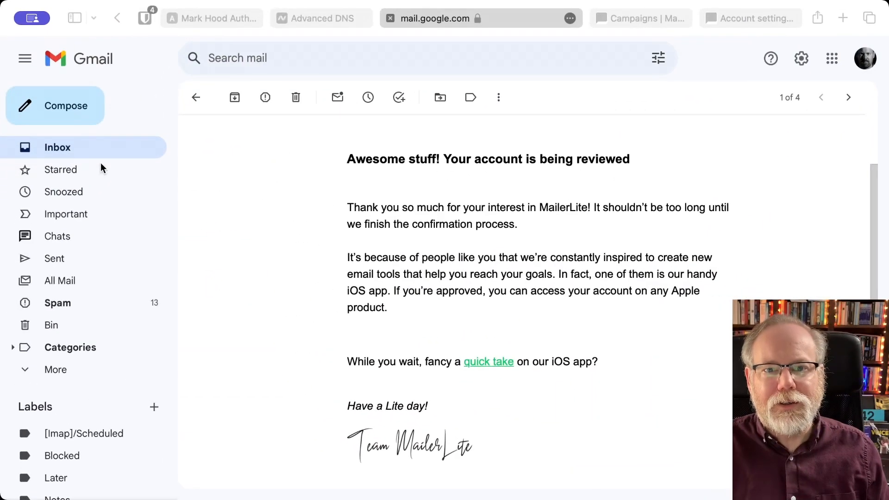
- Read the 'Your MailerLite account has been confirmed!' email, then return to the campaign's Content step
scroll(365, 449, up, 1)
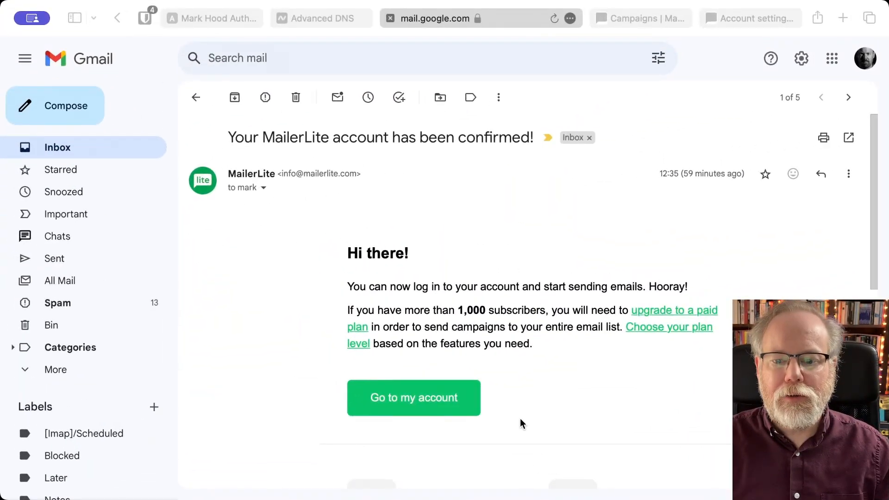
click(558, 403)
scroll(559, 401, down, 1)
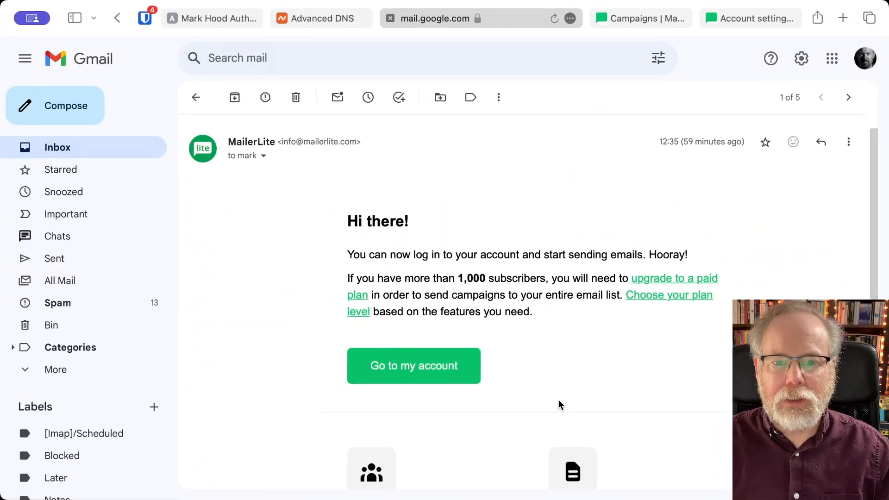
scroll(559, 401, up, 1)
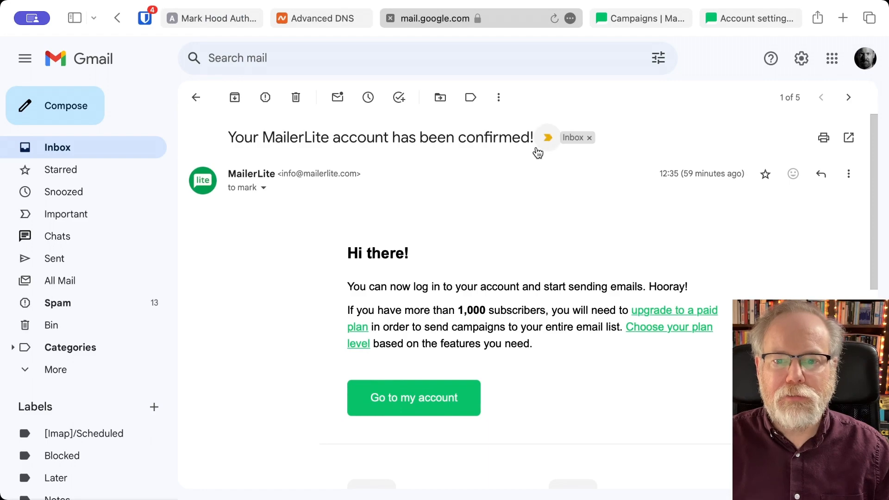
scroll(493, 308, down, 1)
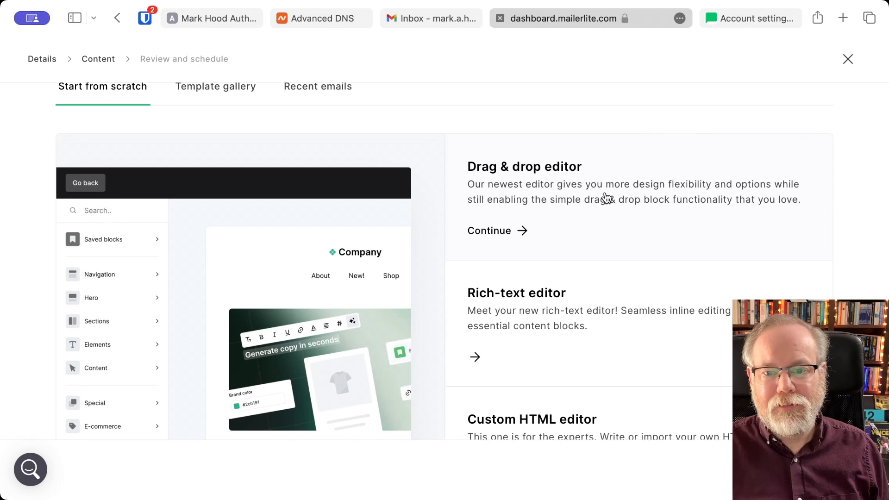
- Choose the Drag & drop editor to design the campaign email
click(607, 199)
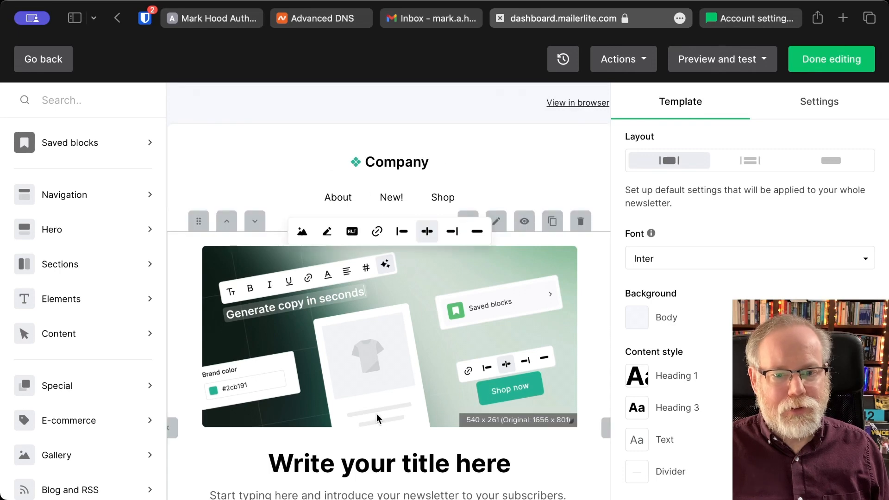
scroll(373, 402, down, 7)
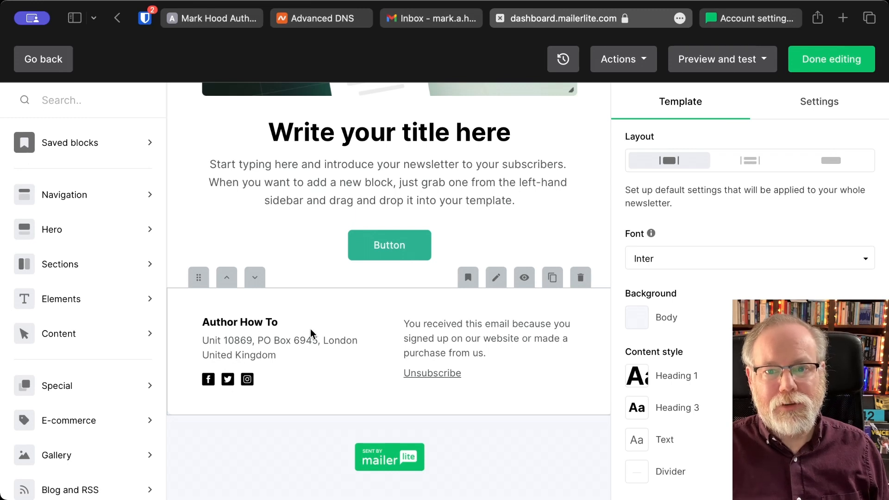
scroll(378, 323, up, 4)
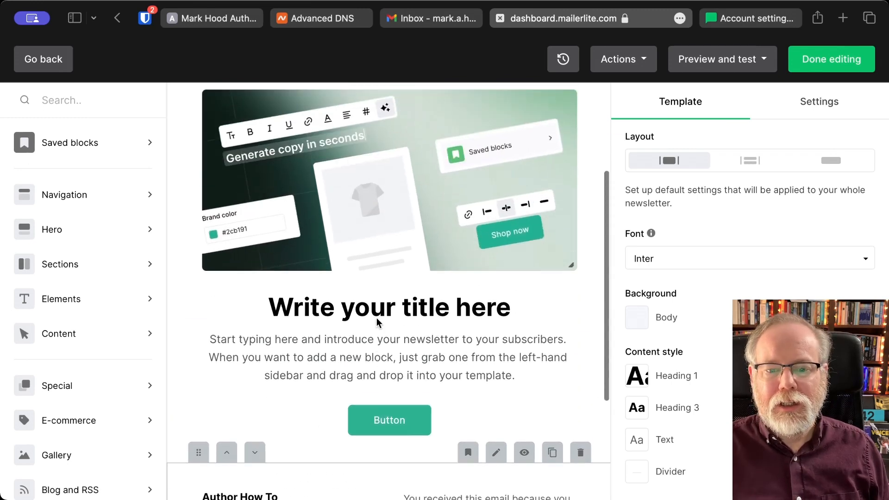
scroll(378, 323, up, 2)
- Place a Standard hero block above the existing image and finish editing
click(377, 318)
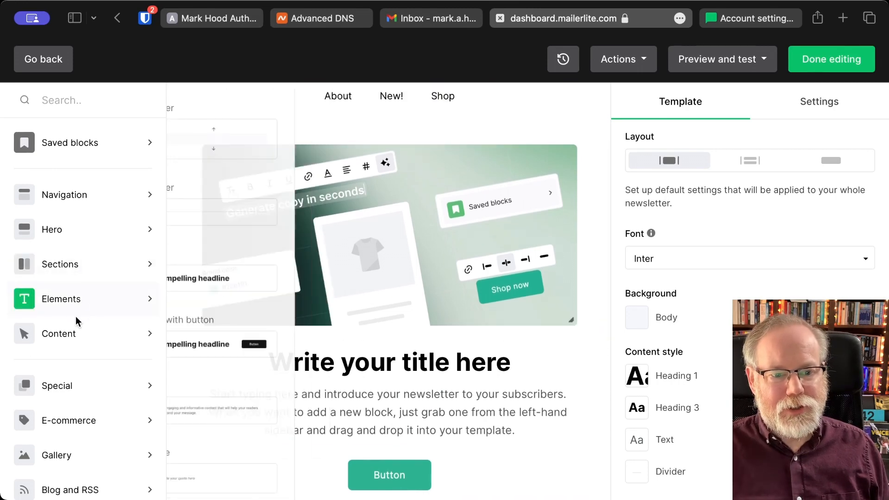
mouse_move(78, 241)
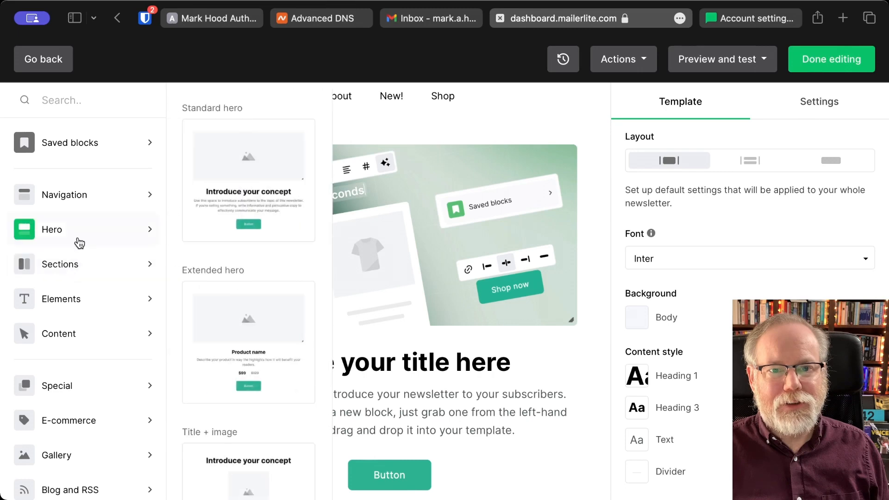
drag(242, 200, 481, 241)
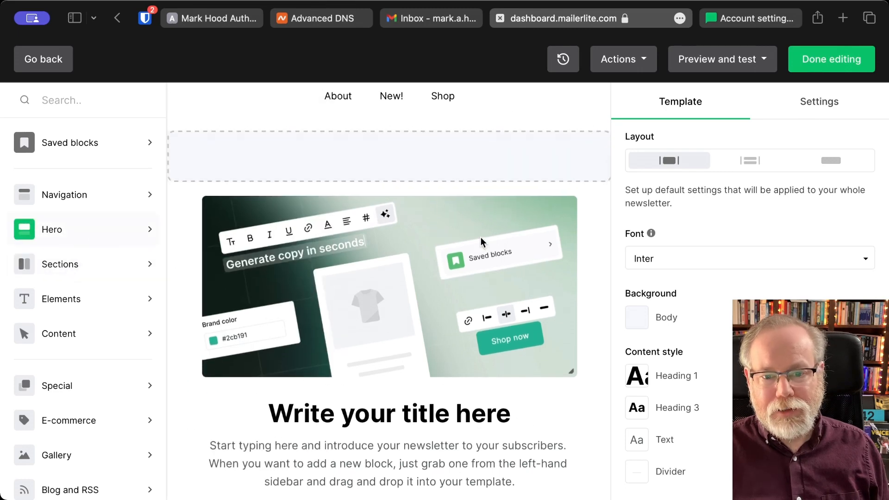
drag(29, 204, 487, 199)
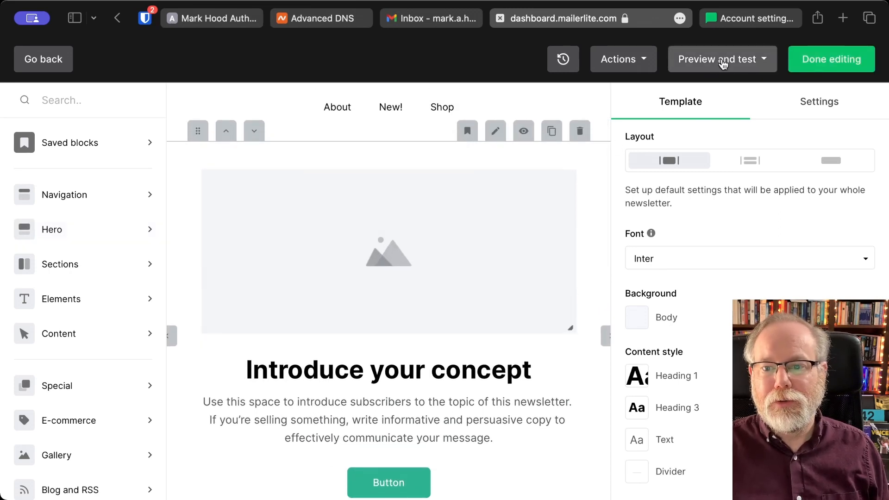
click(828, 61)
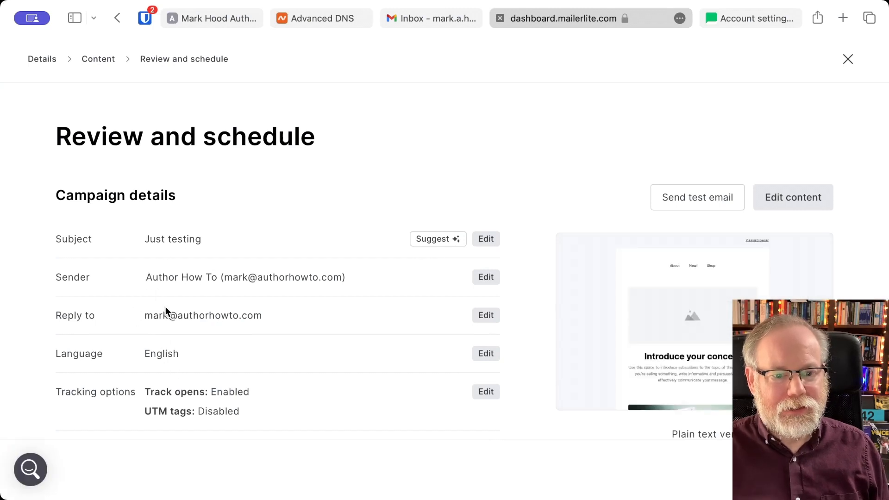
- Keep Send now selected and send the 'Just testing' campaign immediately
scroll(289, 351, down, 3)
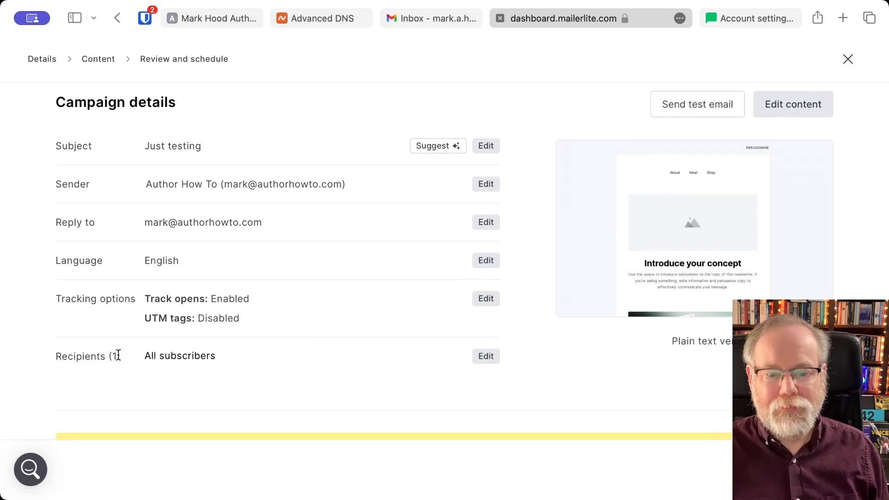
scroll(424, 375, down, 5)
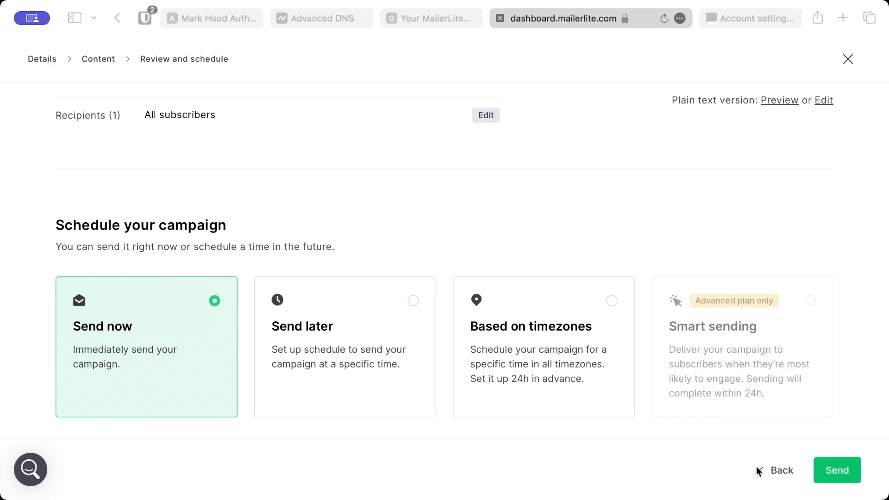
click(728, 486)
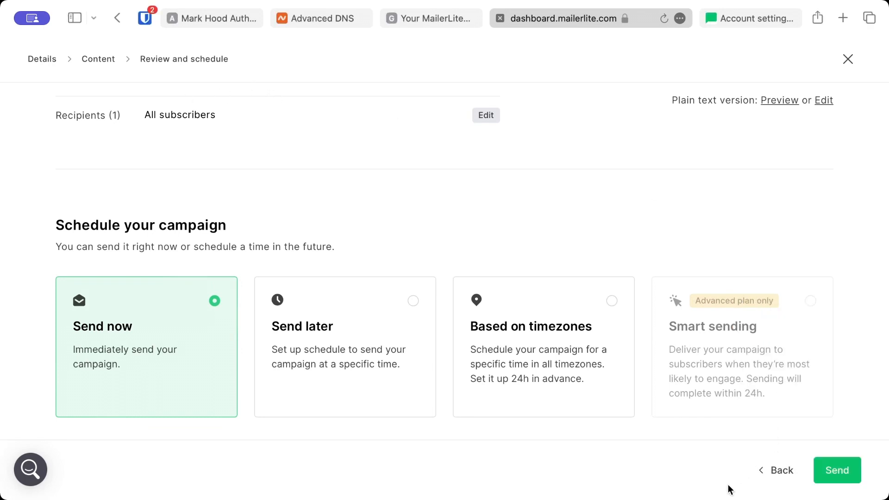
click(839, 475)
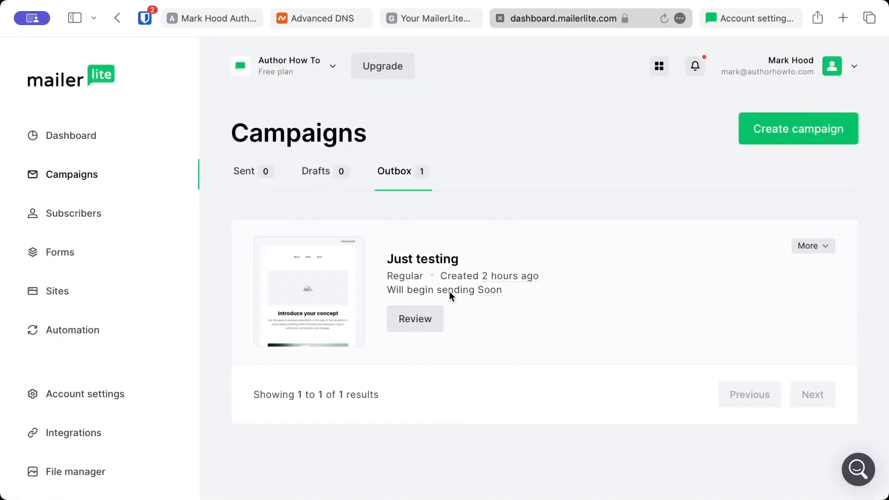
- Check that 'Just testing' is queued in the Outbox, then bring up Gmail
mouse_move(484, 290)
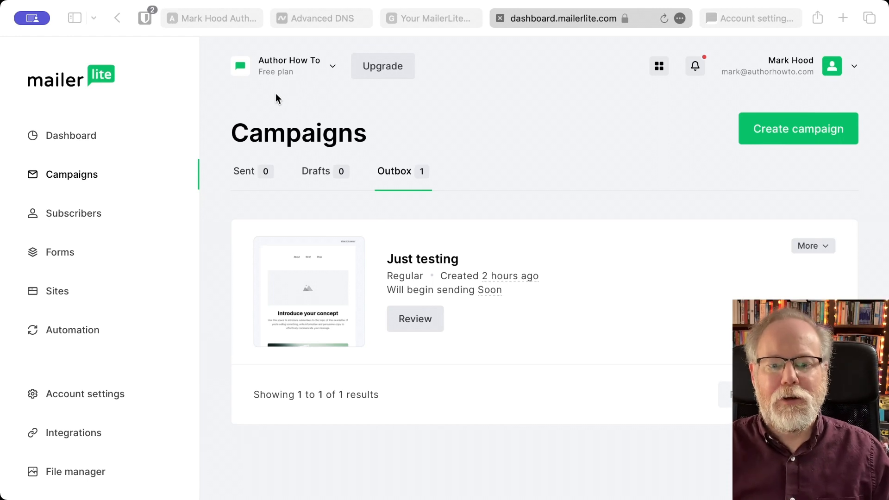
click(424, 360)
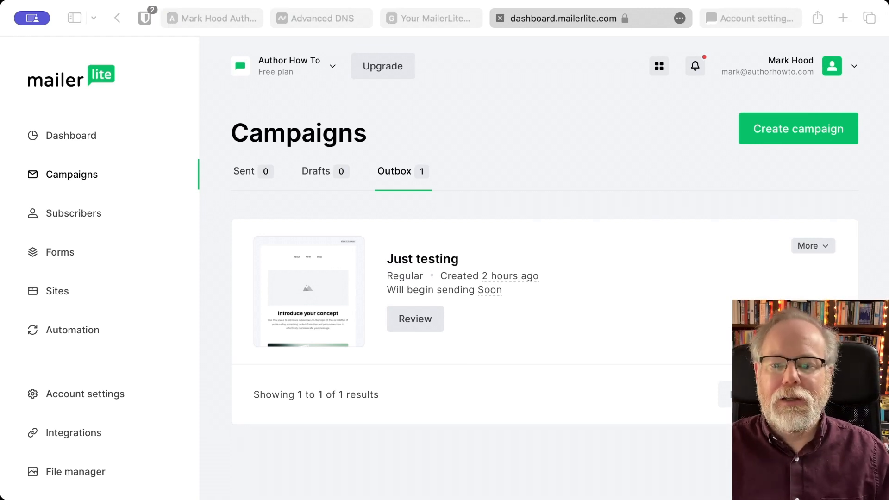
click(594, 385)
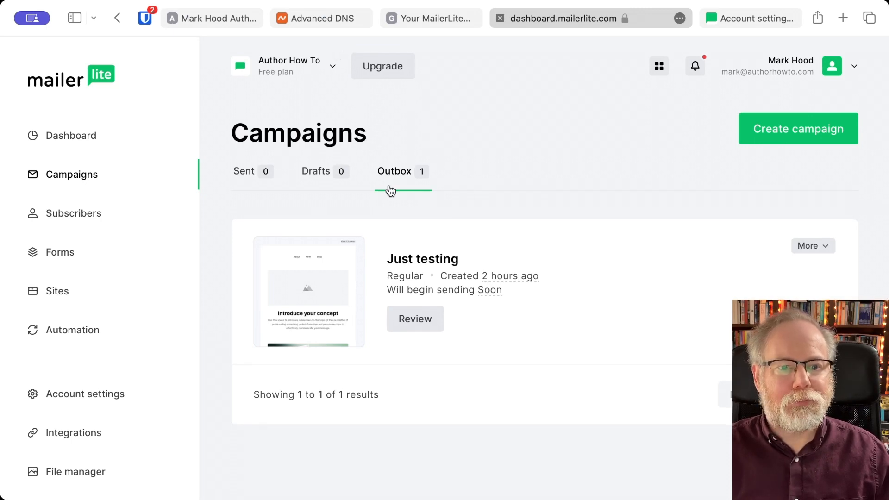
click(437, 18)
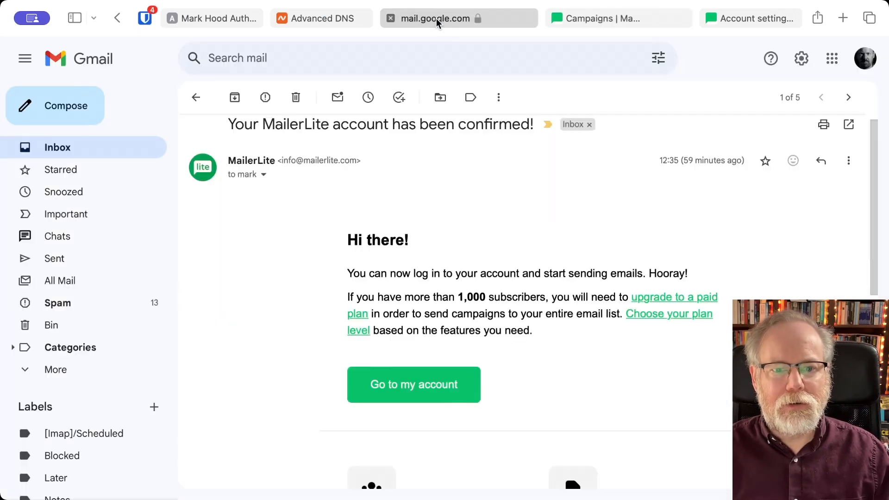
- Open the 'Just testing' email from Author How To in Updates and read through it
click(190, 96)
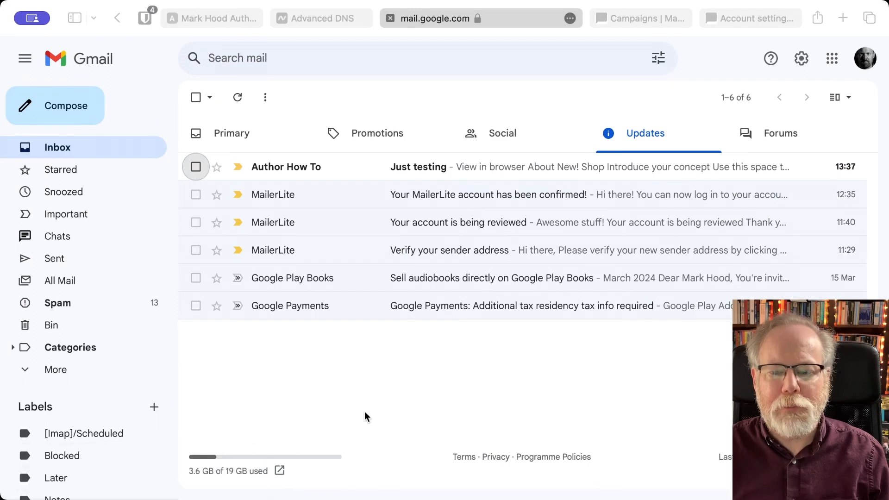
click(428, 175)
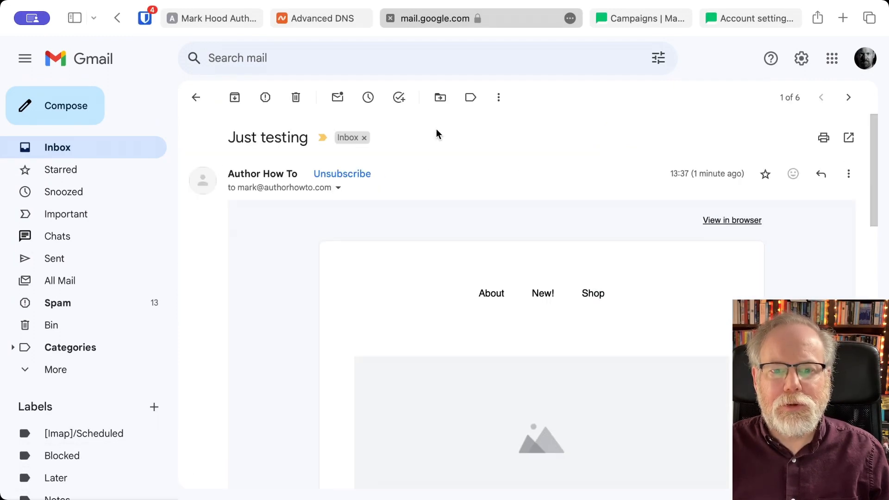
scroll(492, 172, down, 3)
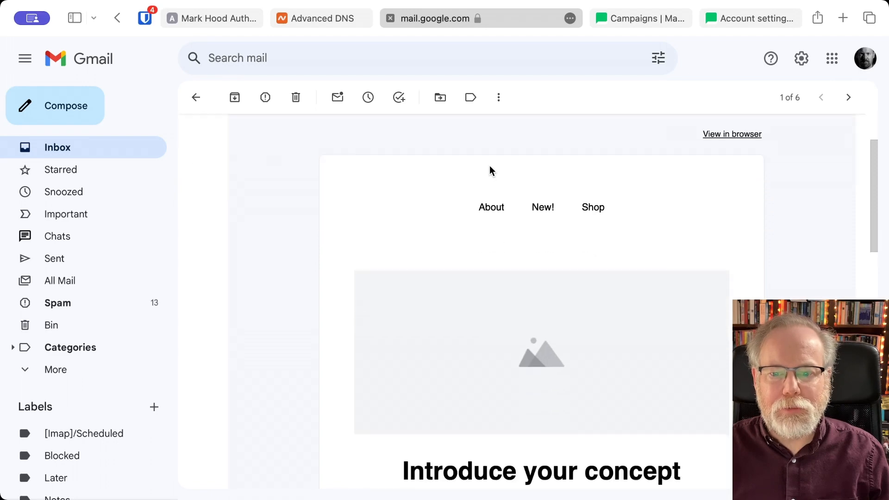
scroll(581, 264, down, 3)
scroll(570, 379, down, 5)
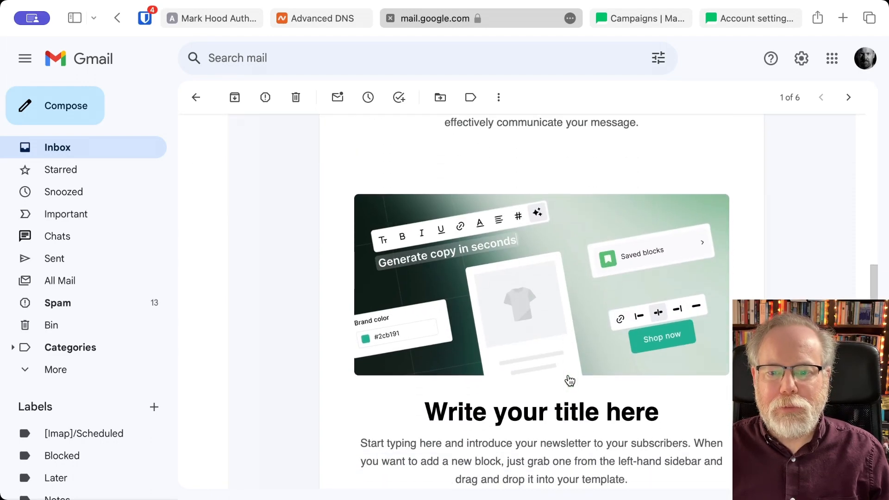
scroll(570, 379, up, 6)
scroll(580, 320, down, 12)
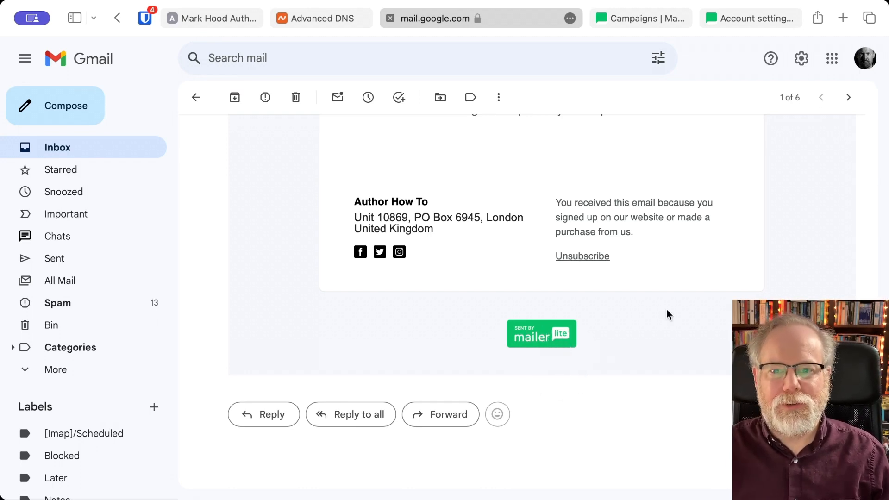
scroll(667, 309, up, 10)
scroll(667, 309, up, 5)
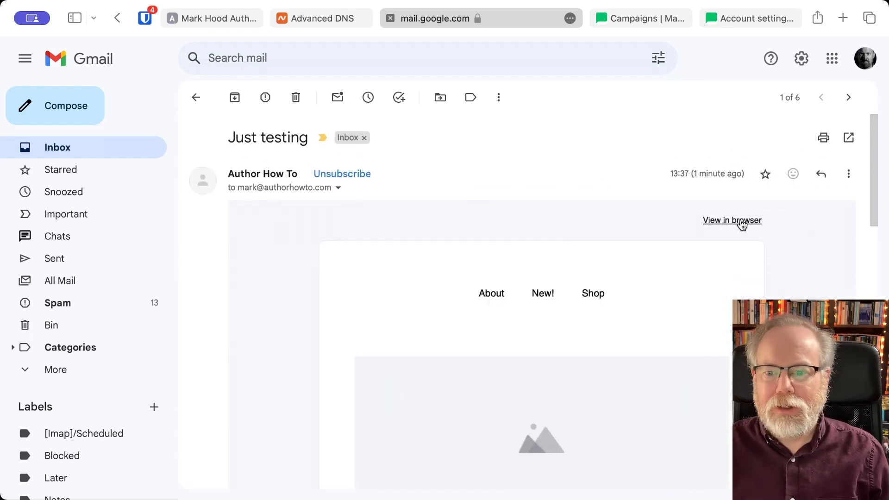
- View the newsletter as a web page, then close that preview with Cmd+W
click(742, 221)
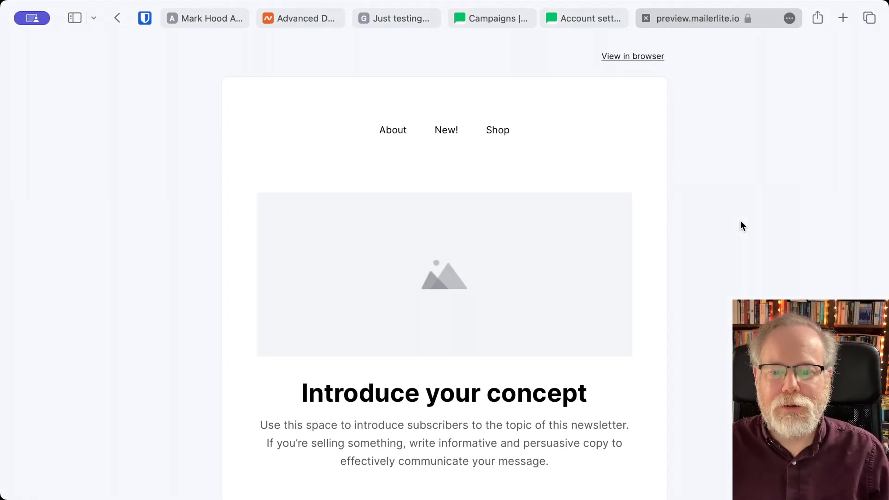
scroll(740, 222, down, 15)
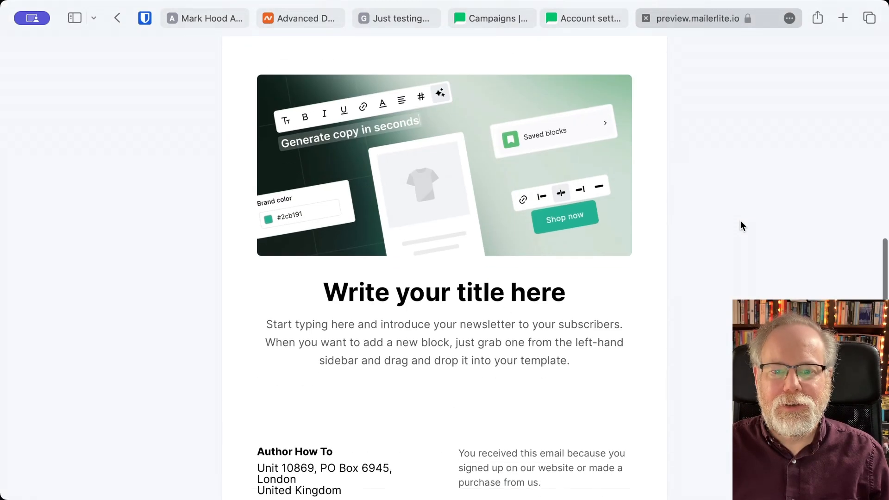
scroll(740, 222, up, 15)
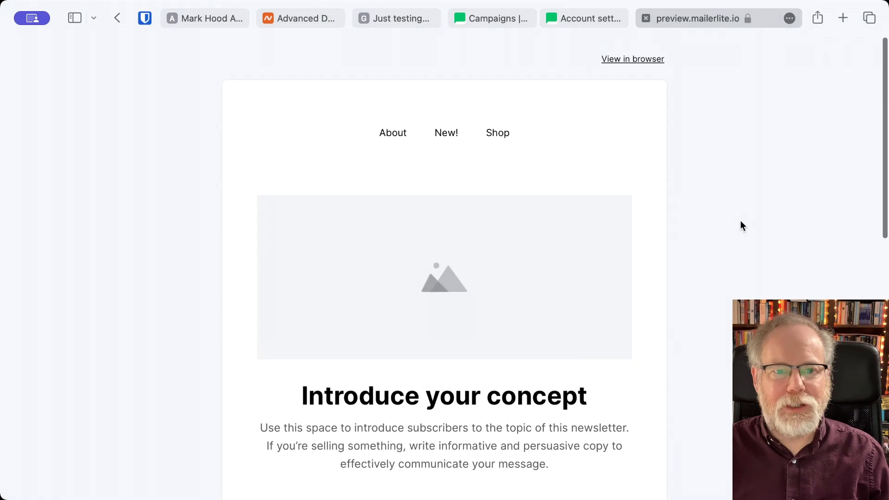
key(super+w)
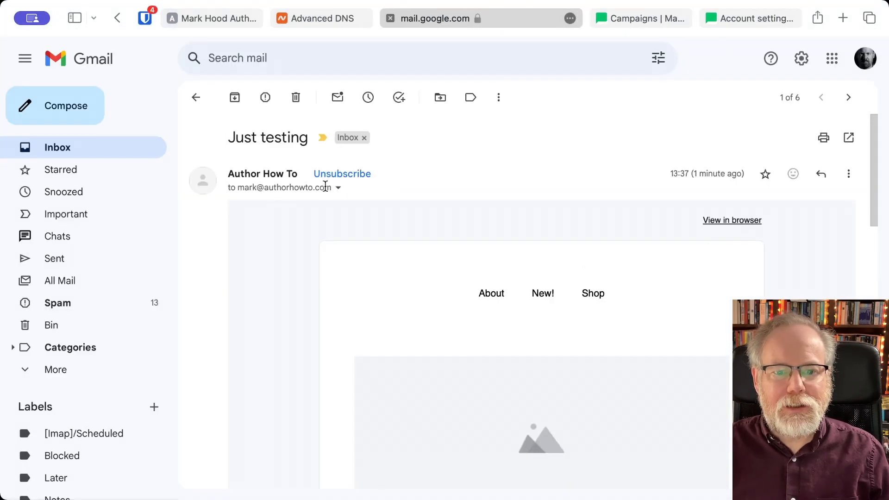
- Leave the 'Just testing' email for the inbox and return to MailerLite's Campaigns Outbox
mouse_move(282, 170)
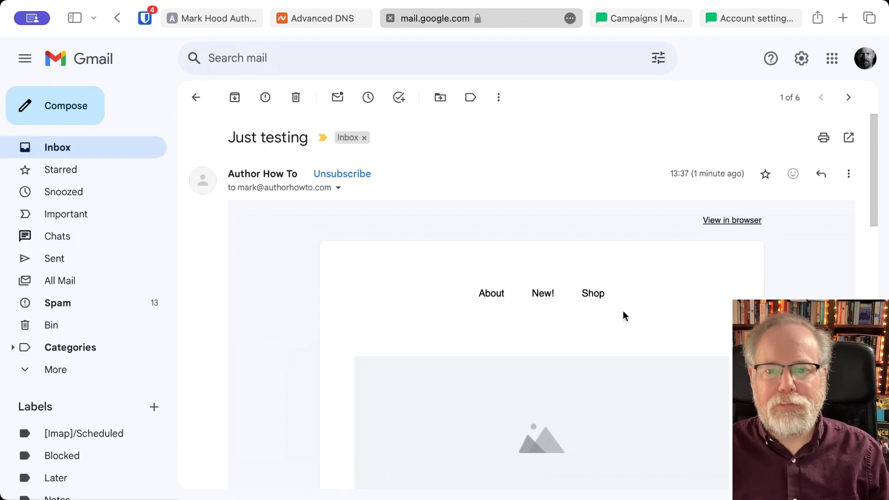
click(196, 97)
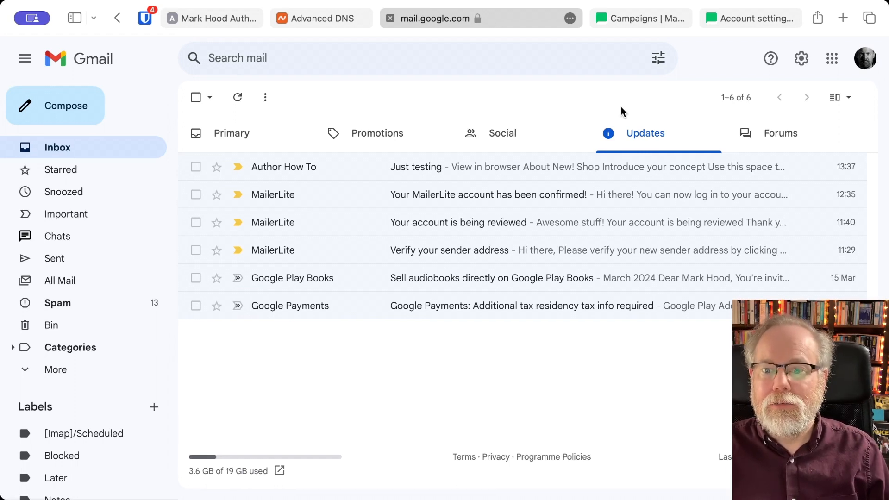
click(630, 18)
mouse_move(332, 276)
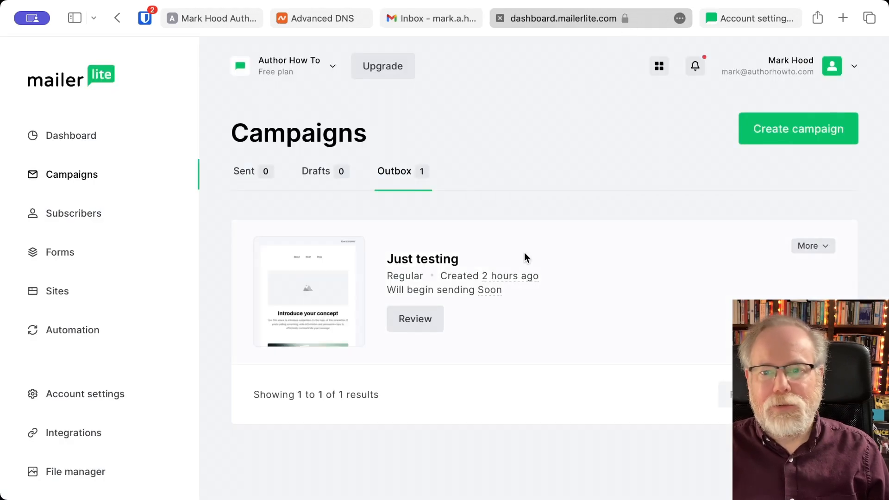